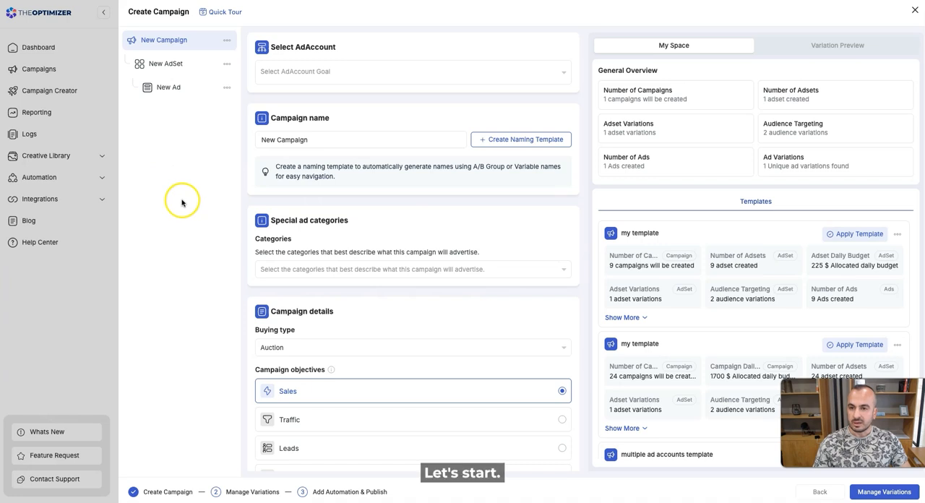
Select the Facebook (theoptimizer.io TESTING) ad account for the new campaign and review its remaining campaign settings.
{"action": "left_click", "coordinate": [316, 69]}
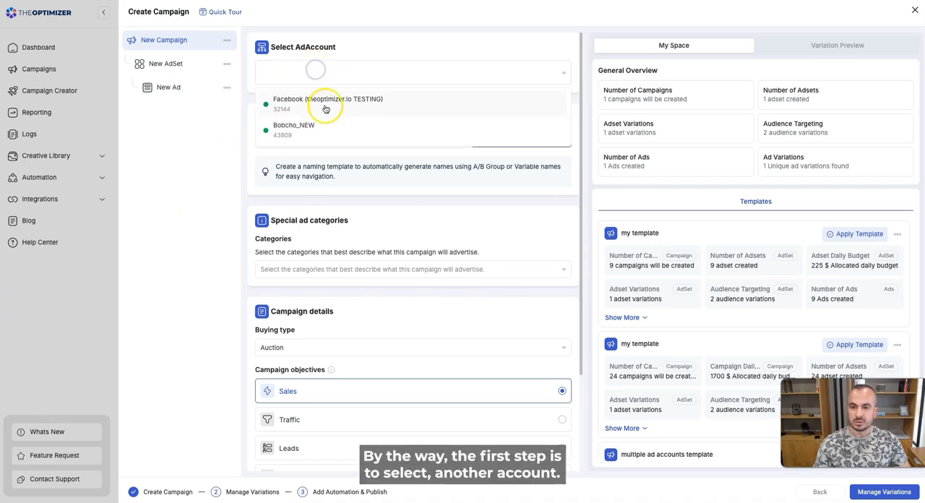
{"action": "left_click", "coordinate": [325, 109]}
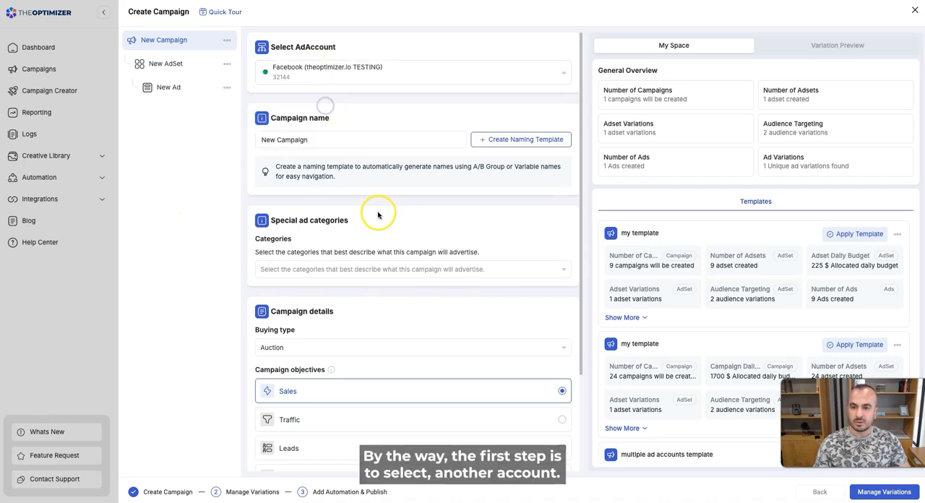
{"action": "scroll", "coordinate": [372, 208], "scroll_direction": "down", "scroll_amount": 1}
{"action": "scroll", "coordinate": [372, 208], "scroll_direction": "down", "scroll_amount": 1}
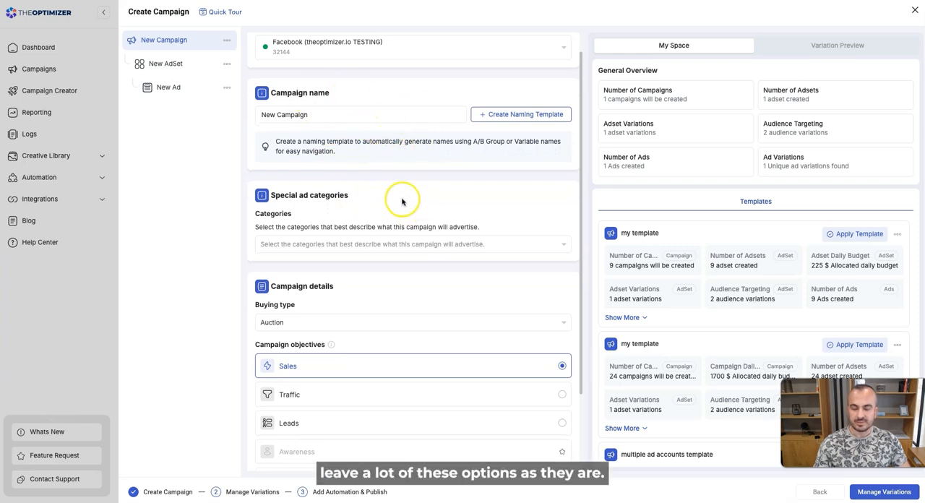
{"action": "scroll", "coordinate": [402, 202], "scroll_direction": "down", "scroll_amount": 3}
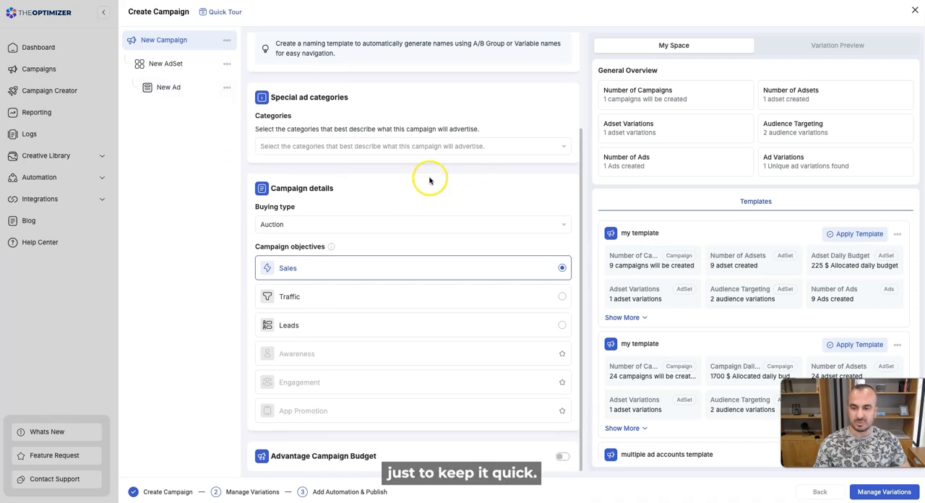
{"action": "scroll", "coordinate": [437, 192], "scroll_direction": "up", "scroll_amount": 3}
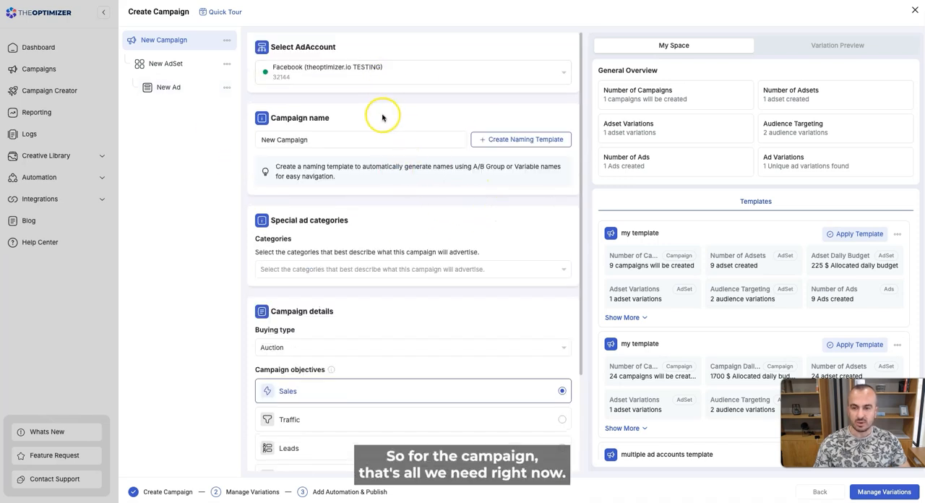
In the new ad set, choose TheOptimizer Pixel and set AddToCart as its custom conversion.
{"action": "left_click", "coordinate": [176, 66]}
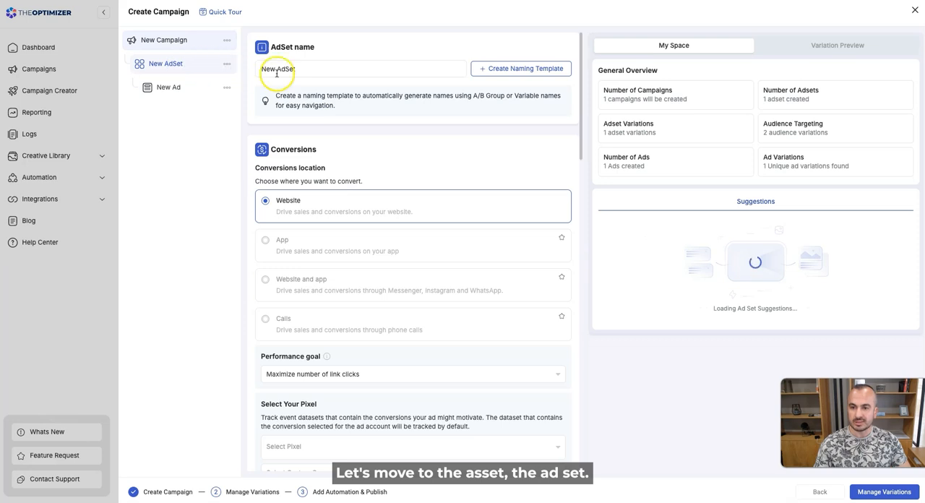
{"action": "scroll", "coordinate": [372, 137], "scroll_direction": "down", "scroll_amount": 1}
{"action": "scroll", "coordinate": [373, 137], "scroll_direction": "down", "scroll_amount": 5}
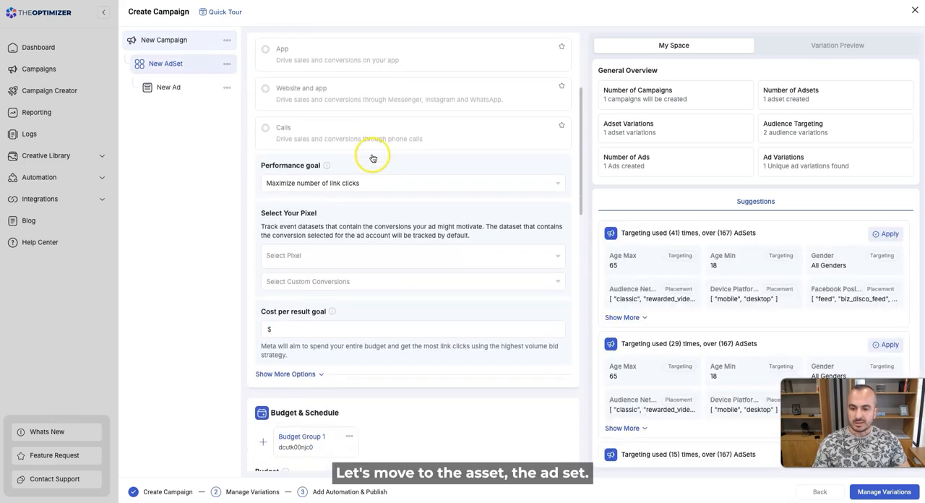
{"action": "left_click", "coordinate": [302, 262]}
{"action": "left_click", "coordinate": [303, 284]}
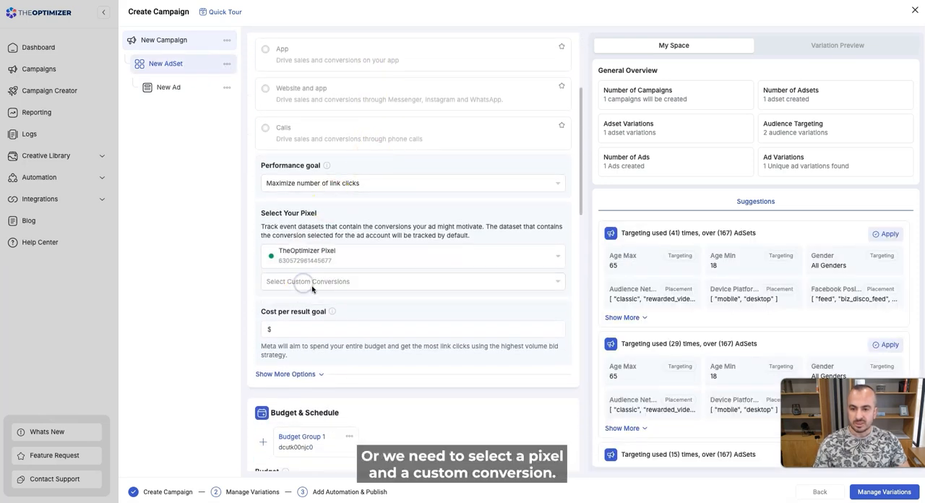
{"action": "left_click", "coordinate": [312, 286]}
{"action": "scroll", "coordinate": [305, 391], "scroll_direction": "down", "scroll_amount": 1}
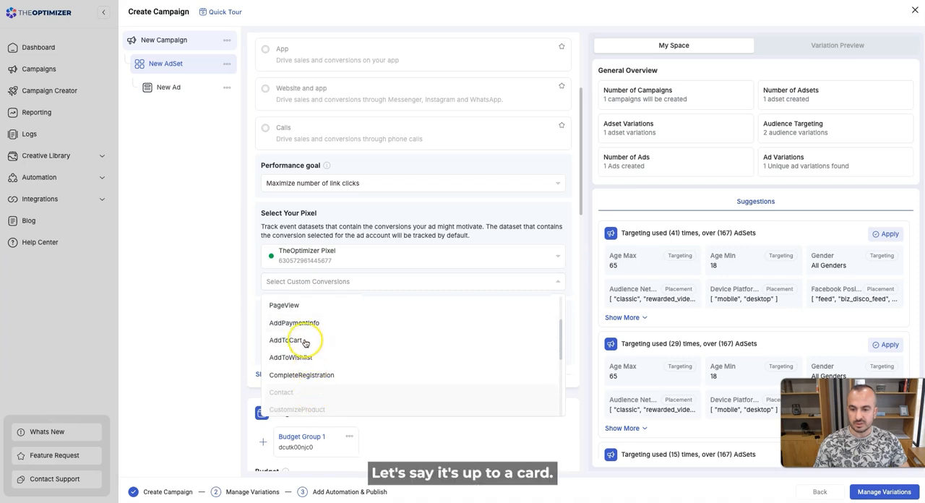
{"action": "left_click", "coordinate": [305, 343]}
Replace the Worldwide entry in the ad set's included locations with the country United States.
{"action": "scroll", "coordinate": [368, 392], "scroll_direction": "down", "scroll_amount": 7}
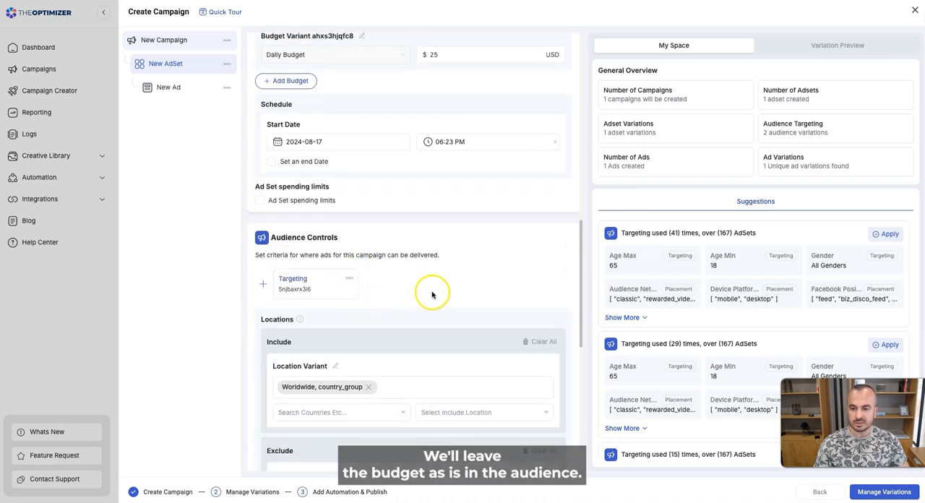
{"action": "scroll", "coordinate": [431, 293], "scroll_direction": "down", "scroll_amount": 2}
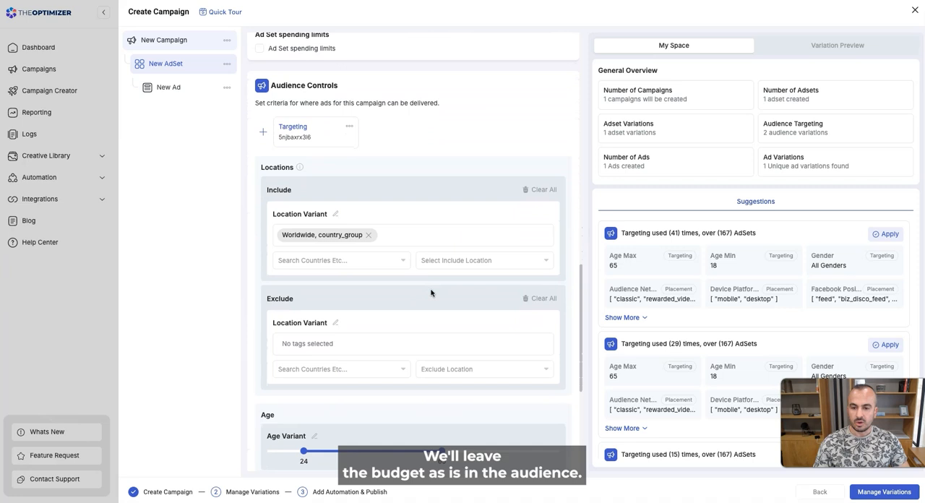
{"action": "left_click", "coordinate": [367, 234]}
{"action": "left_click", "coordinate": [312, 261]}
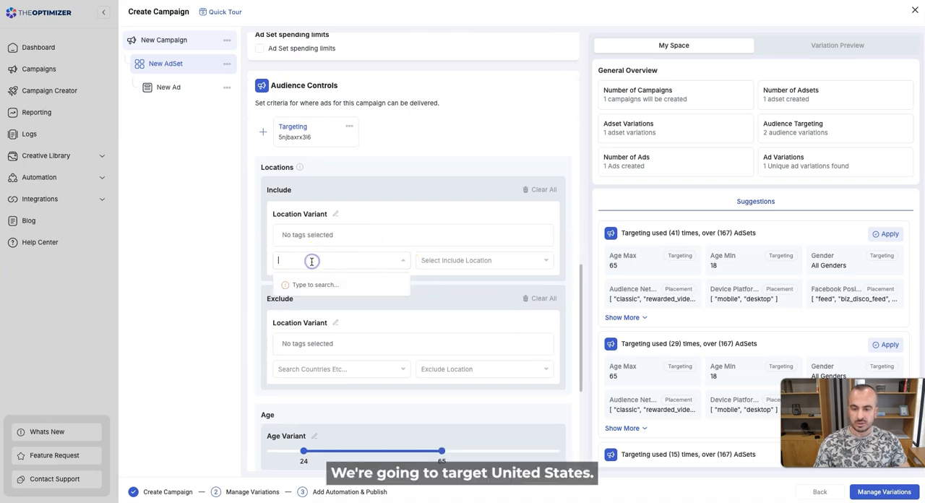
{"action": "type", "text": "united states"}
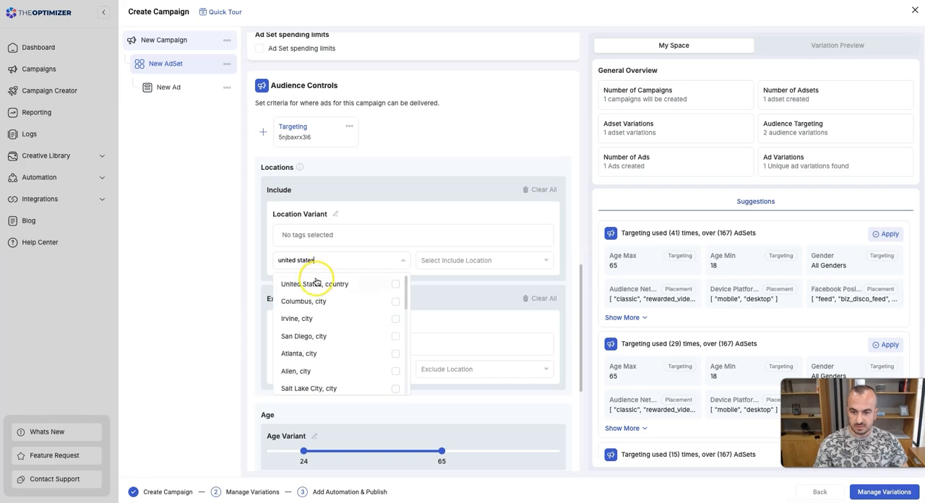
{"action": "left_click", "coordinate": [394, 284]}
{"action": "left_click", "coordinate": [420, 198]}
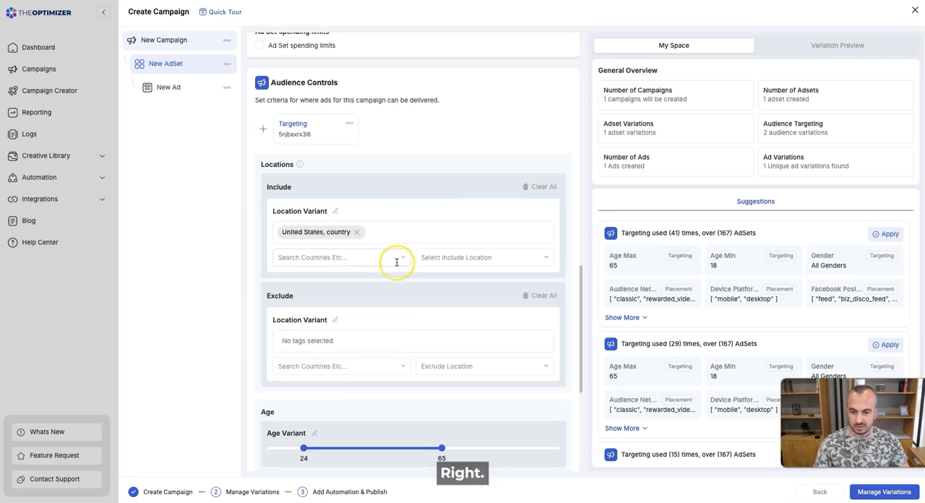
Examine the ad set's age, gender and placement settings, and open the new ad to look through its setup options.
{"action": "scroll", "coordinate": [397, 263], "scroll_direction": "down", "scroll_amount": 2}
{"action": "scroll", "coordinate": [397, 263], "scroll_direction": "down", "scroll_amount": 1}
{"action": "scroll", "coordinate": [406, 296], "scroll_direction": "down", "scroll_amount": 1}
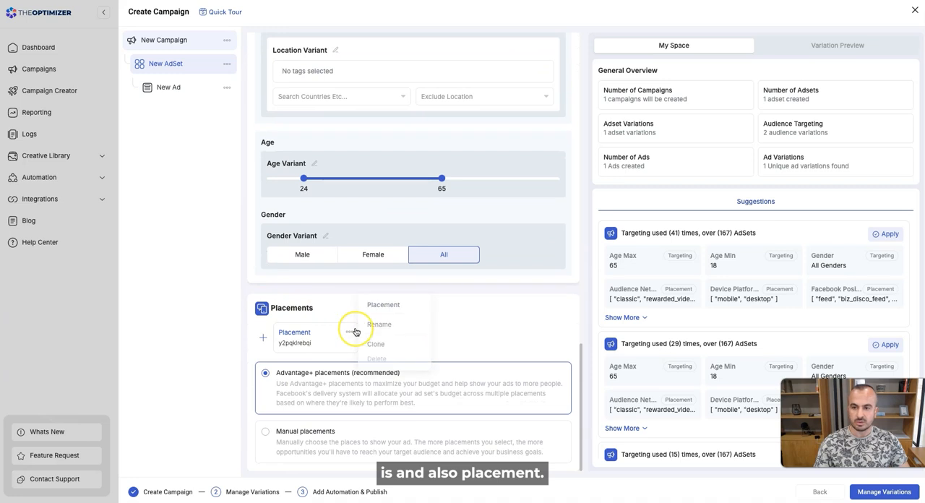
{"action": "scroll", "coordinate": [351, 330], "scroll_direction": "up", "scroll_amount": 10}
{"action": "scroll", "coordinate": [356, 332], "scroll_direction": "up", "scroll_amount": 5}
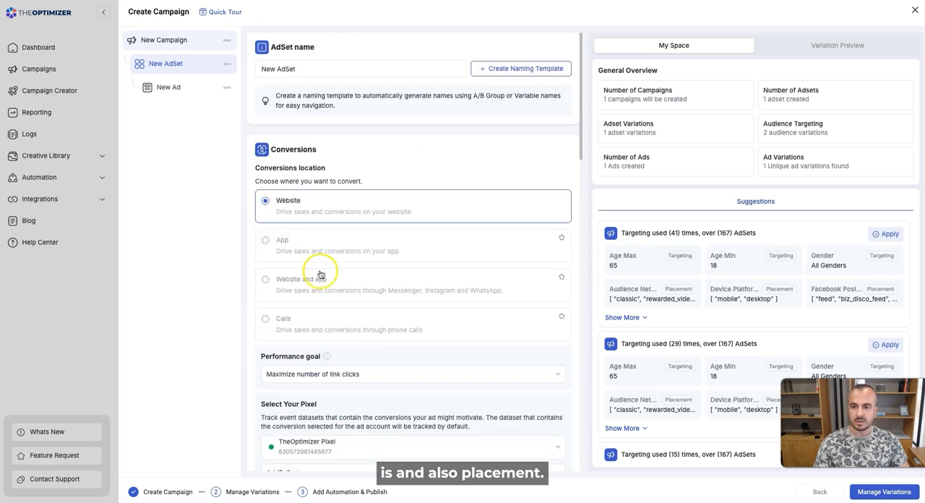
{"action": "left_click", "coordinate": [173, 87]}
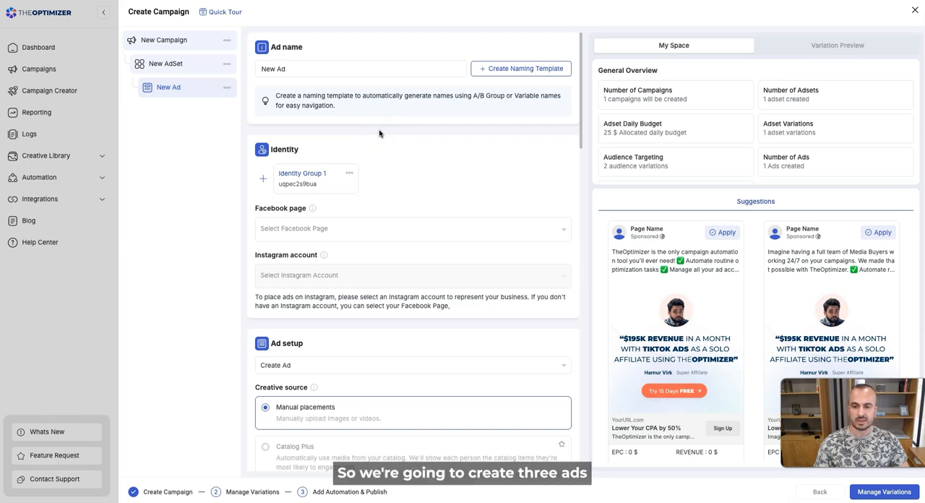
{"action": "scroll", "coordinate": [414, 153], "scroll_direction": "down", "scroll_amount": 5}
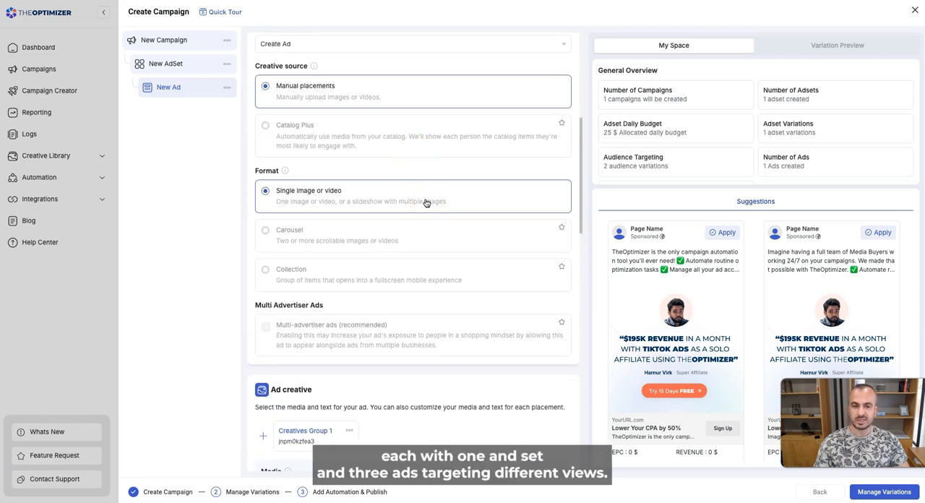
{"action": "scroll", "coordinate": [409, 256], "scroll_direction": "down", "scroll_amount": 3}
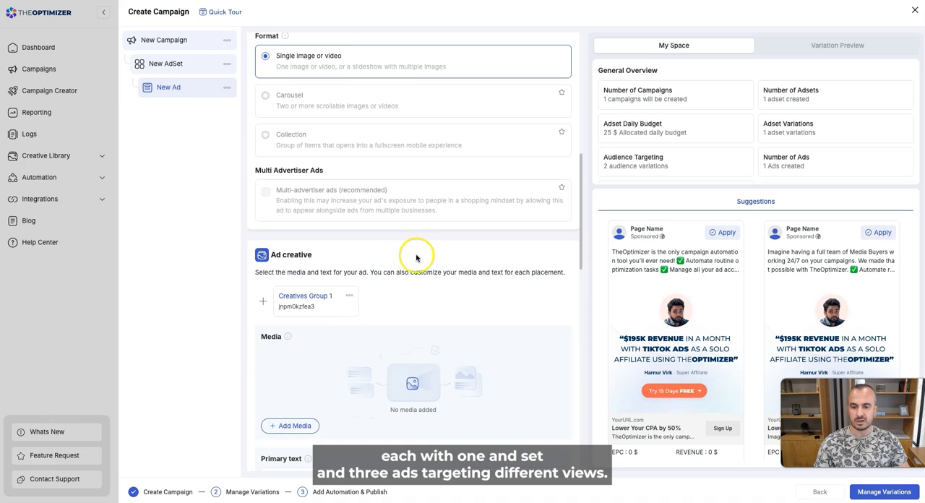
{"action": "scroll", "coordinate": [418, 259], "scroll_direction": "up", "scroll_amount": 8}
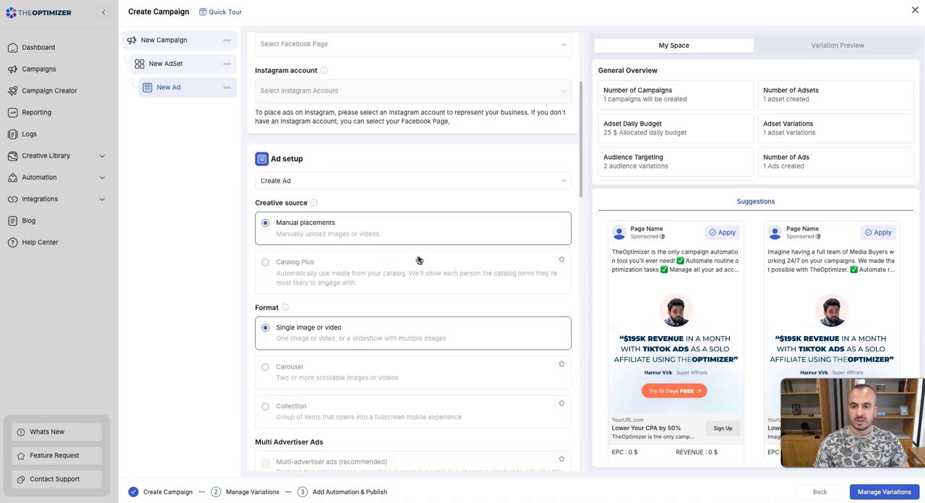
Set the ad's identity to the TheOptimizer.io Facebook page and the theoptimizer.io1649 Instagram account.
{"action": "left_click", "coordinate": [306, 189]}
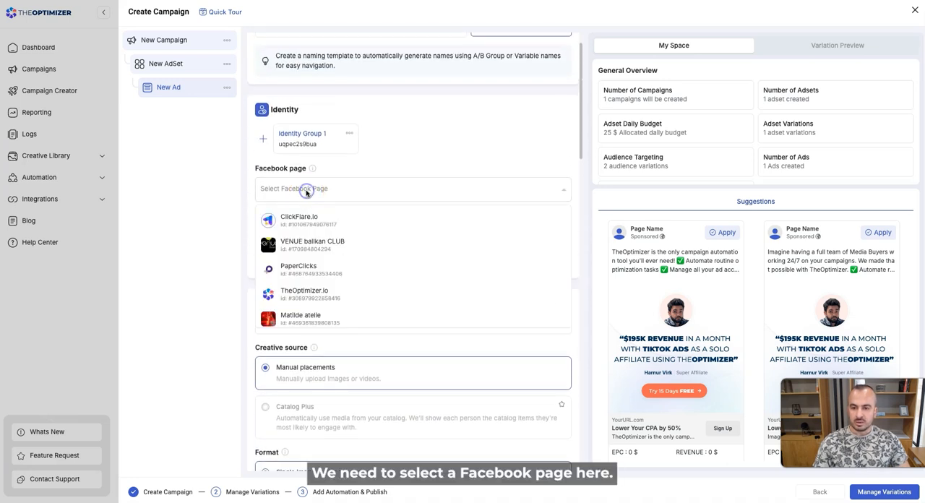
{"action": "left_click", "coordinate": [310, 294]}
{"action": "left_click", "coordinate": [323, 243]}
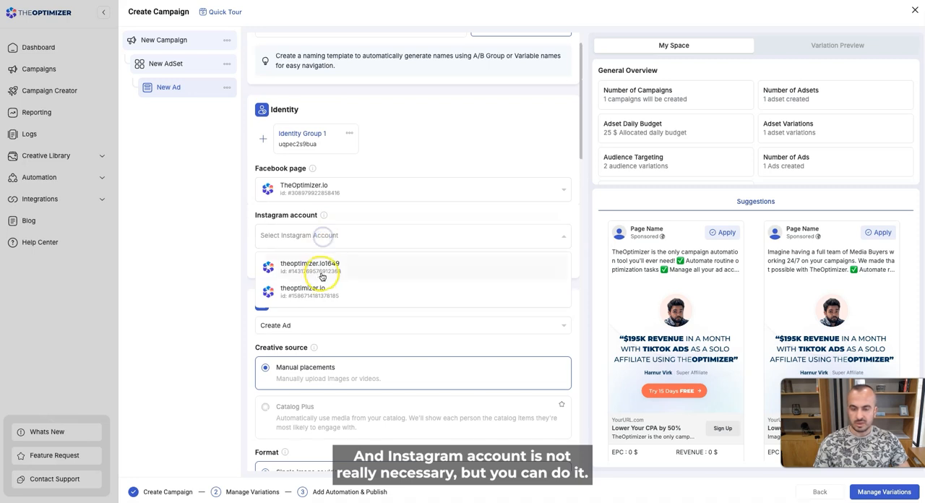
{"action": "left_click", "coordinate": [334, 270]}
Add images to the ad creative, picking the first three from the Creative Library, and continue to their placements.
{"action": "scroll", "coordinate": [360, 305], "scroll_direction": "down", "scroll_amount": 9}
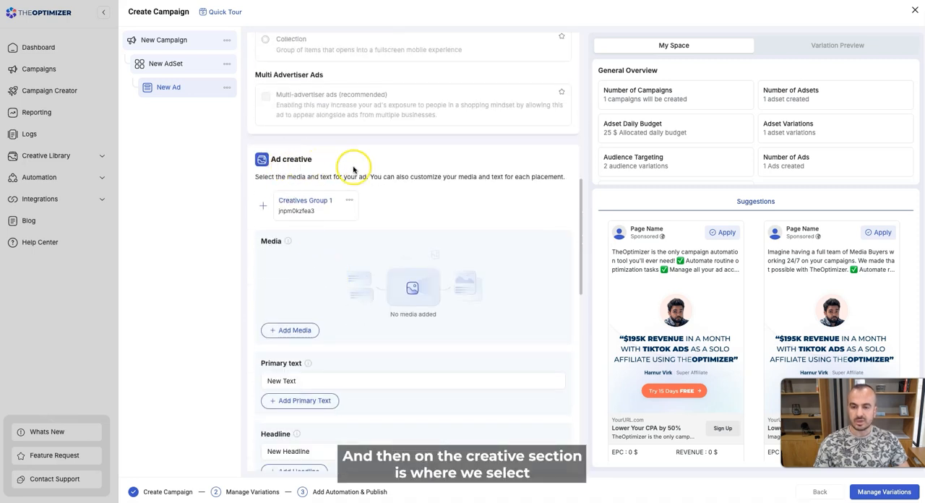
{"action": "scroll", "coordinate": [371, 267], "scroll_direction": "down", "scroll_amount": 1}
{"action": "left_click", "coordinate": [293, 272]}
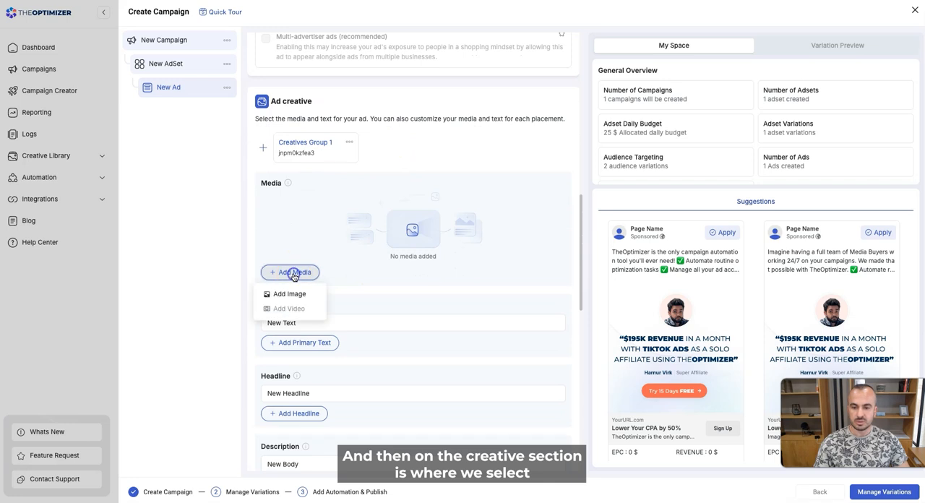
{"action": "left_click", "coordinate": [295, 293]}
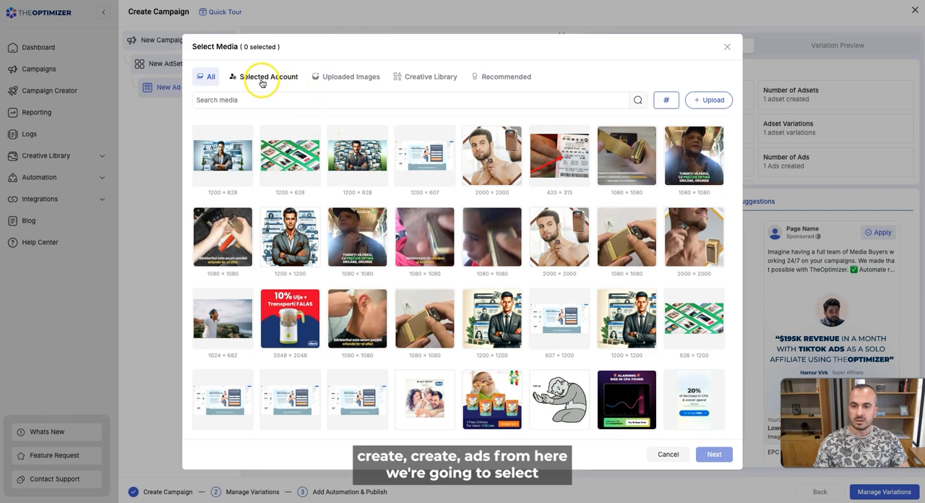
{"action": "left_click", "coordinate": [429, 80]}
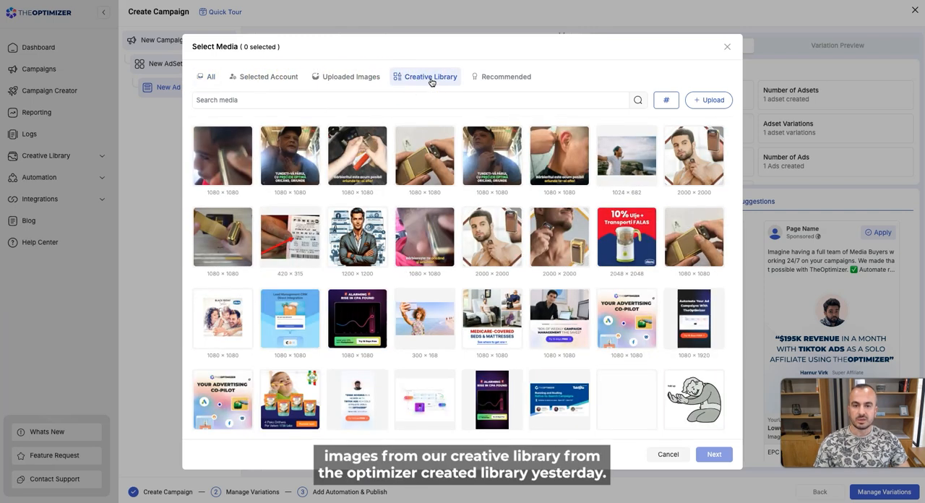
{"action": "left_click", "coordinate": [234, 159]}
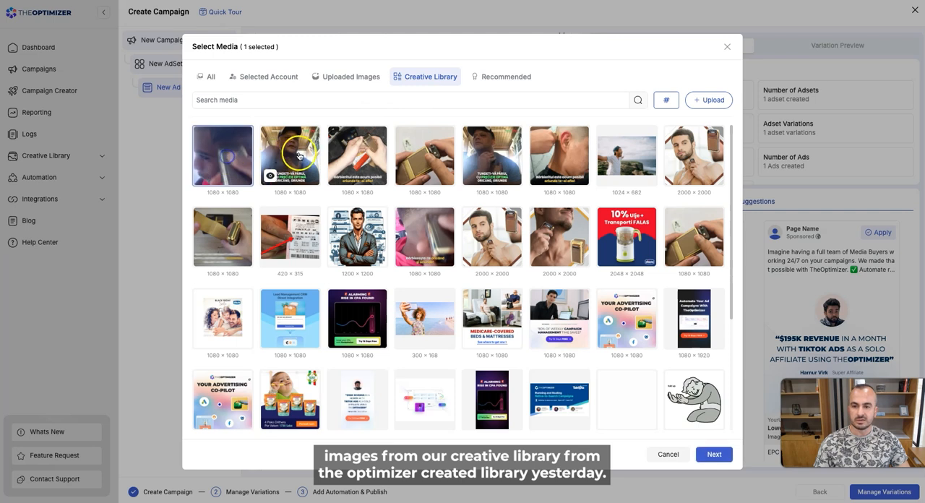
{"action": "left_click", "coordinate": [300, 165]}
{"action": "left_click", "coordinate": [359, 156]}
{"action": "left_click", "coordinate": [714, 454]}
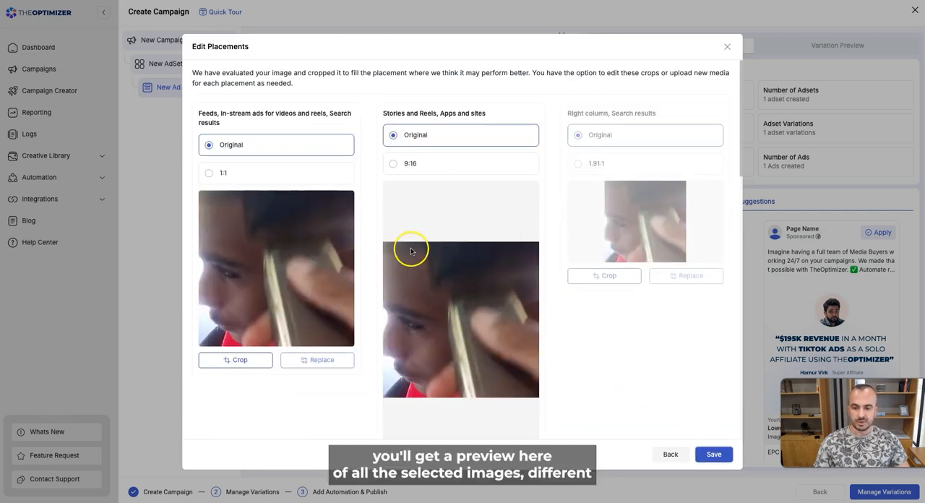
Check the placement crops of the three selected images and save them with the Original ratio.
{"action": "scroll", "coordinate": [411, 250], "scroll_direction": "down", "scroll_amount": 1}
{"action": "scroll", "coordinate": [423, 264], "scroll_direction": "down", "scroll_amount": 5}
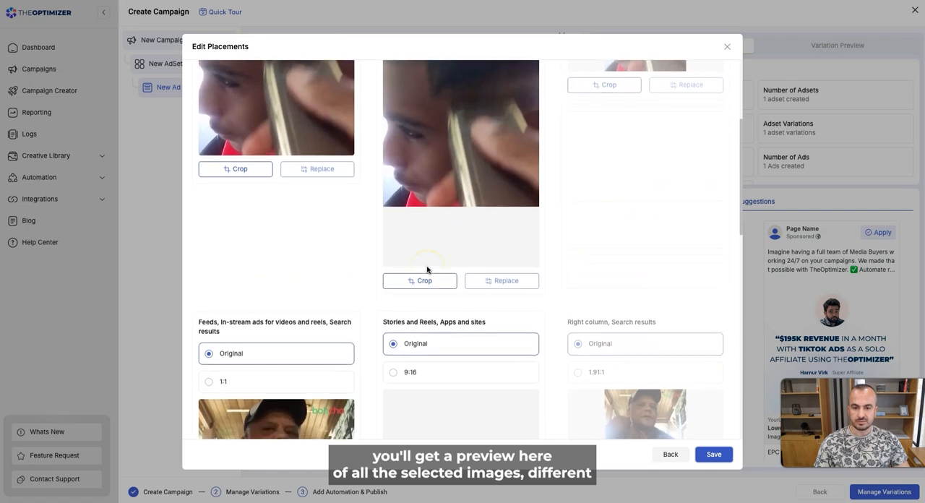
{"action": "scroll", "coordinate": [425, 268], "scroll_direction": "down", "scroll_amount": 3}
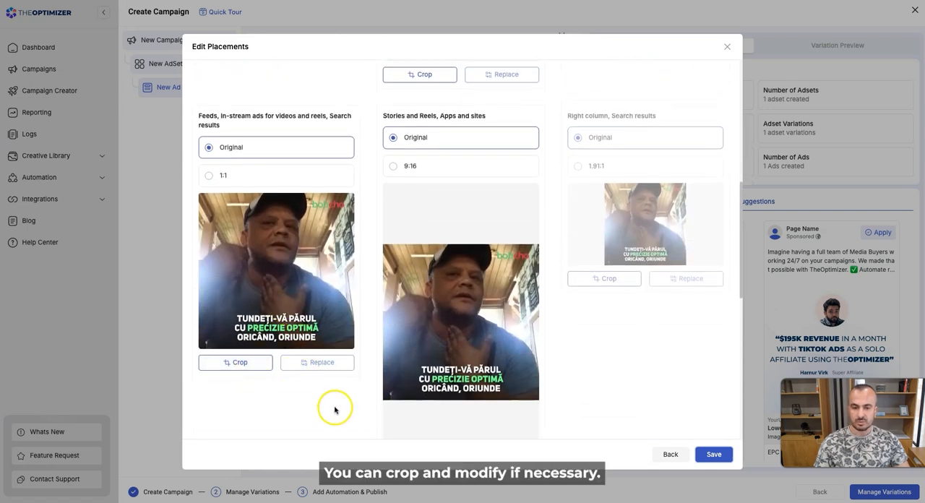
{"action": "scroll", "coordinate": [352, 400], "scroll_direction": "down", "scroll_amount": 7}
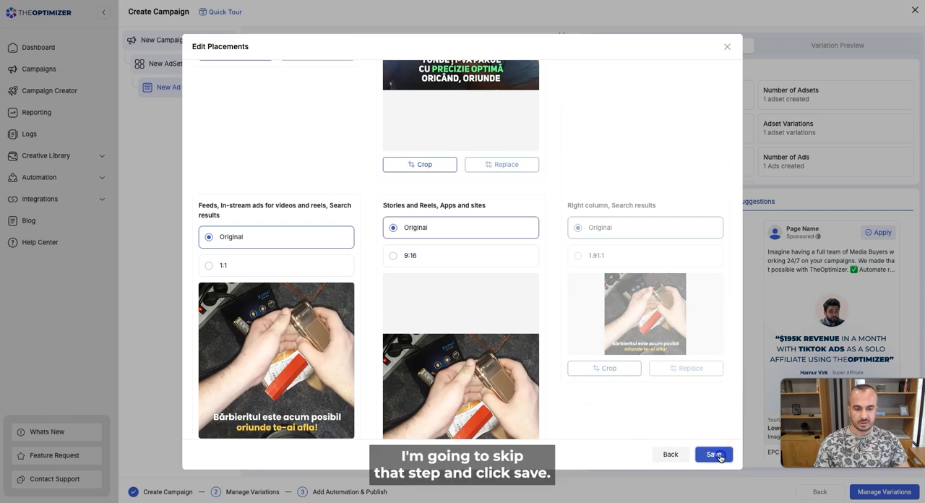
{"action": "left_click", "coordinate": [715, 455]}
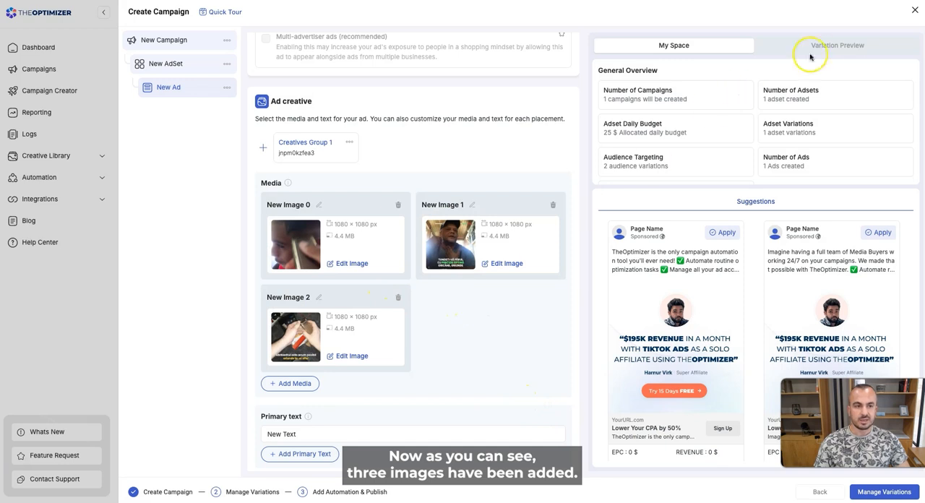
Show the preview of the ad variations and look over the ad's primary text, headline and description fields.
{"action": "left_click", "coordinate": [854, 49]}
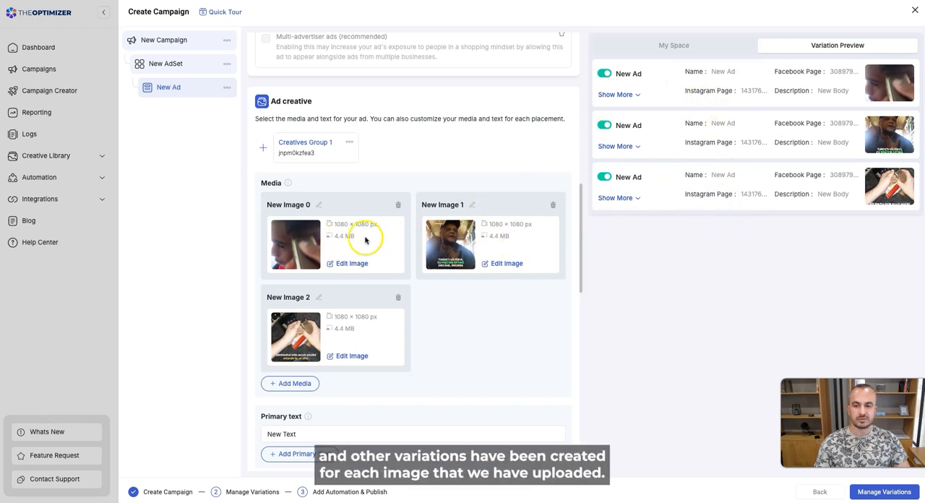
{"action": "scroll", "coordinate": [468, 342], "scroll_direction": "down", "scroll_amount": 3}
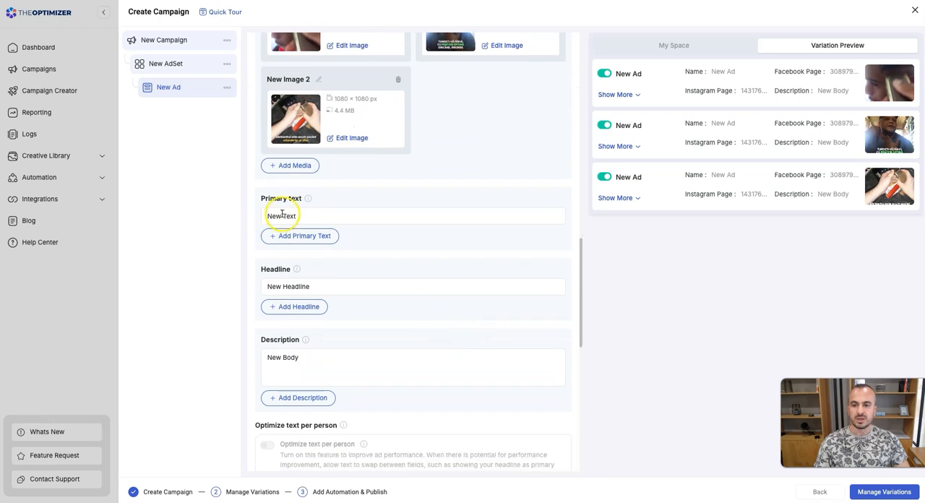
{"action": "scroll", "coordinate": [369, 318], "scroll_direction": "down", "scroll_amount": 1}
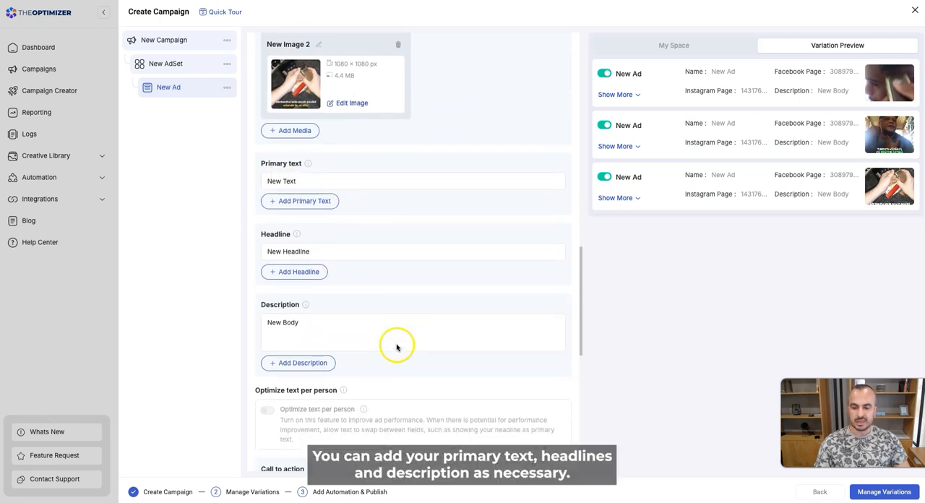
{"action": "scroll", "coordinate": [374, 322], "scroll_direction": "down", "scroll_amount": 3}
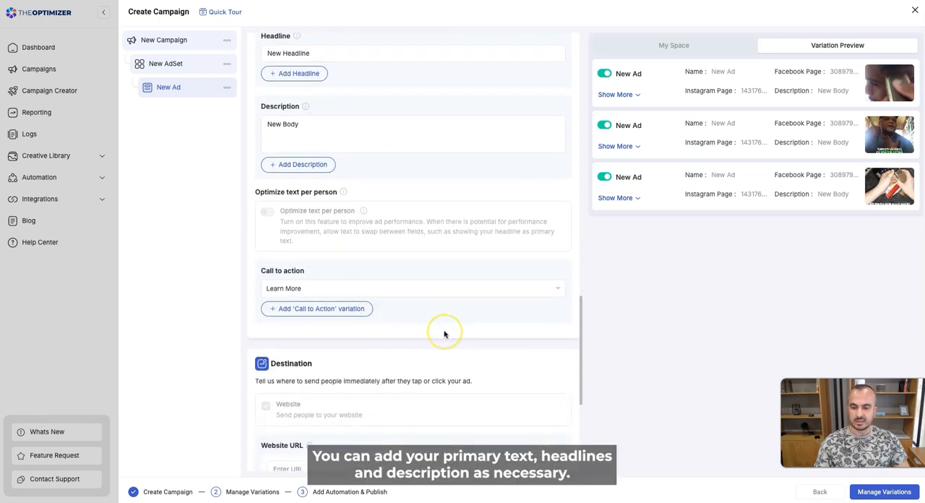
{"action": "scroll", "coordinate": [445, 334], "scroll_direction": "down", "scroll_amount": 3}
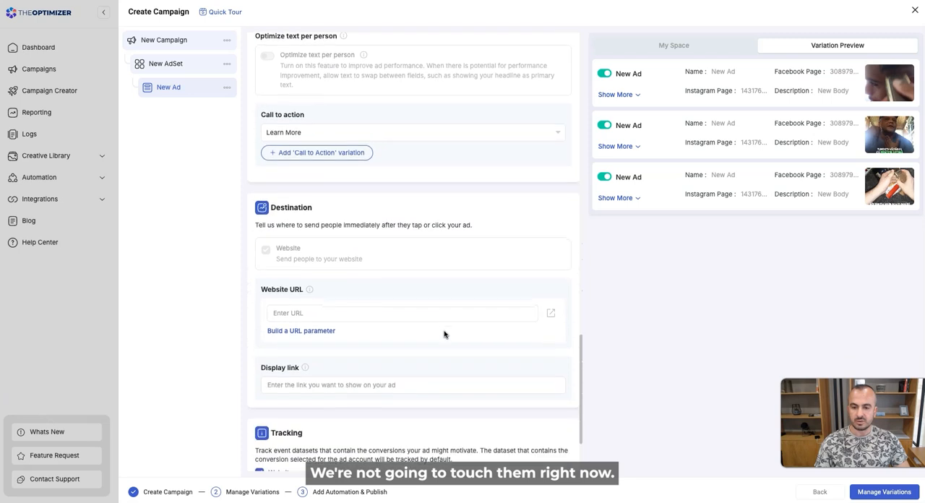
{"action": "left_click", "coordinate": [306, 317]}
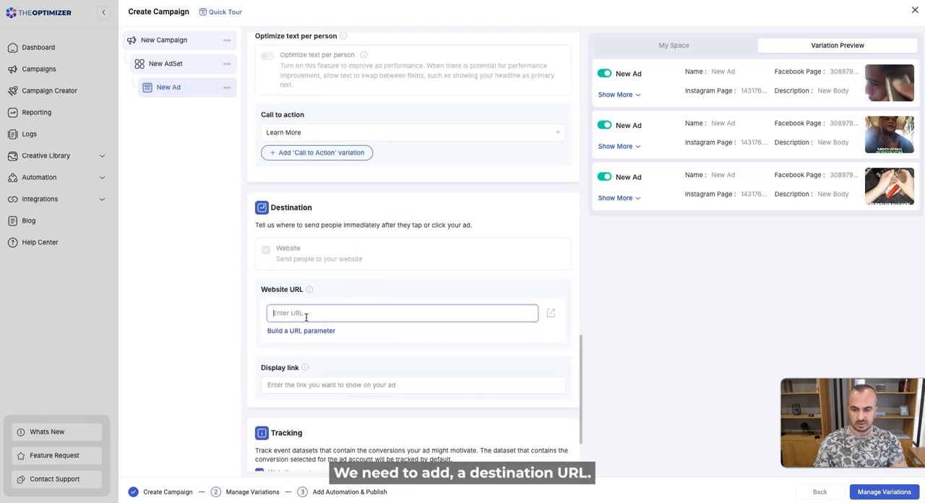
{"action": "type", "text": "https://theoptimizer.io"}
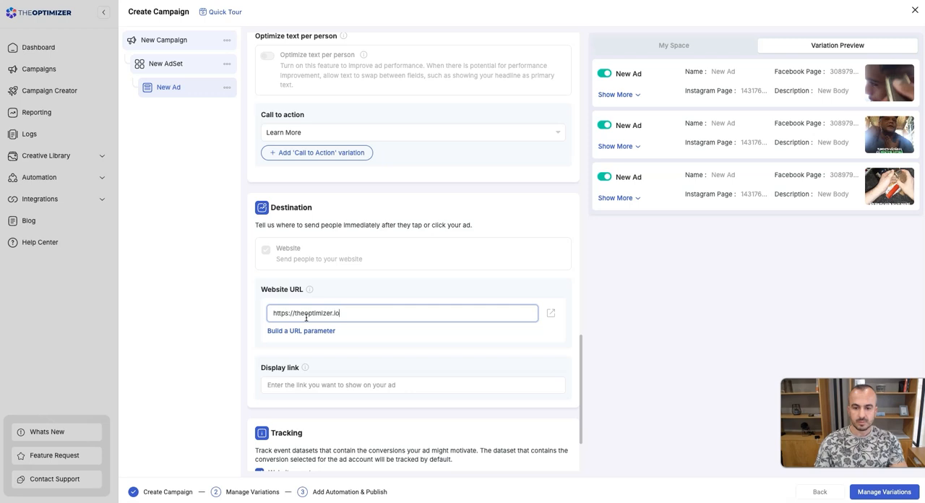
{"action": "scroll", "coordinate": [313, 327], "scroll_direction": "down", "scroll_amount": 2}
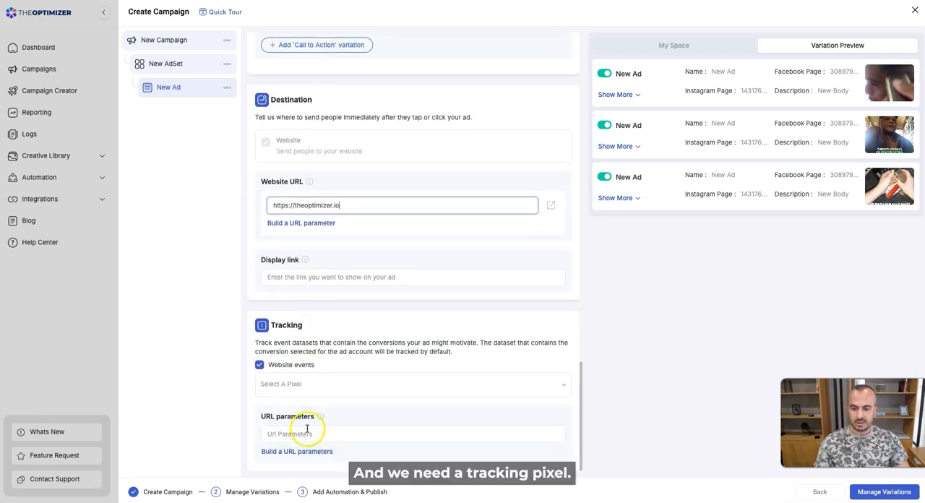
{"action": "left_click", "coordinate": [310, 384]}
{"action": "left_click", "coordinate": [311, 414]}
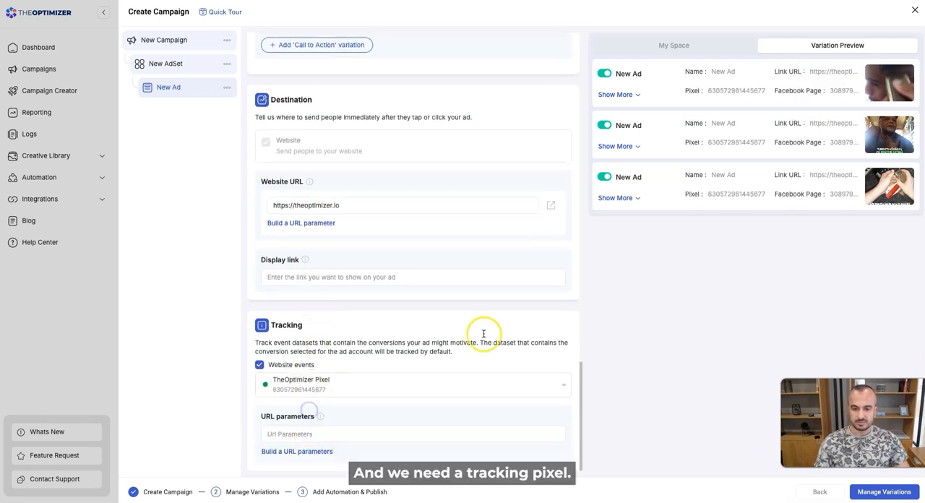
{"action": "scroll", "coordinate": [486, 307], "scroll_direction": "up", "scroll_amount": 15}
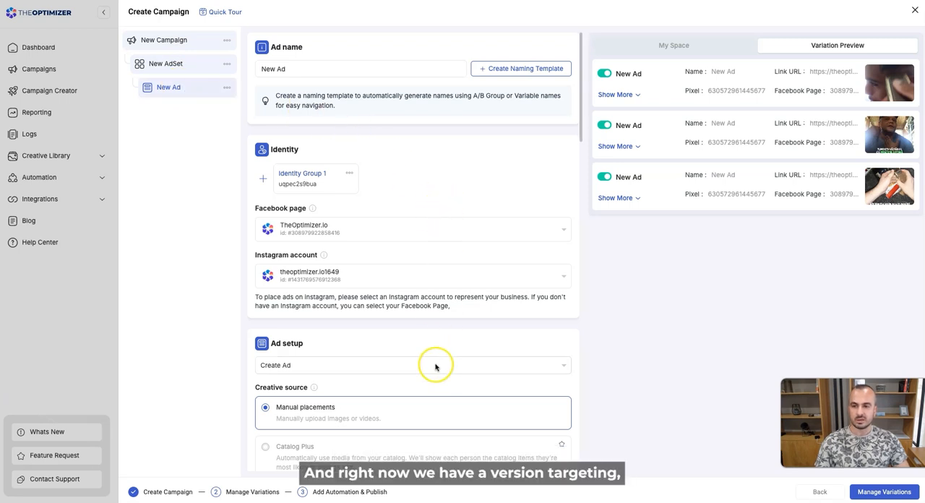
{"action": "scroll", "coordinate": [436, 368], "scroll_direction": "down", "scroll_amount": 8}
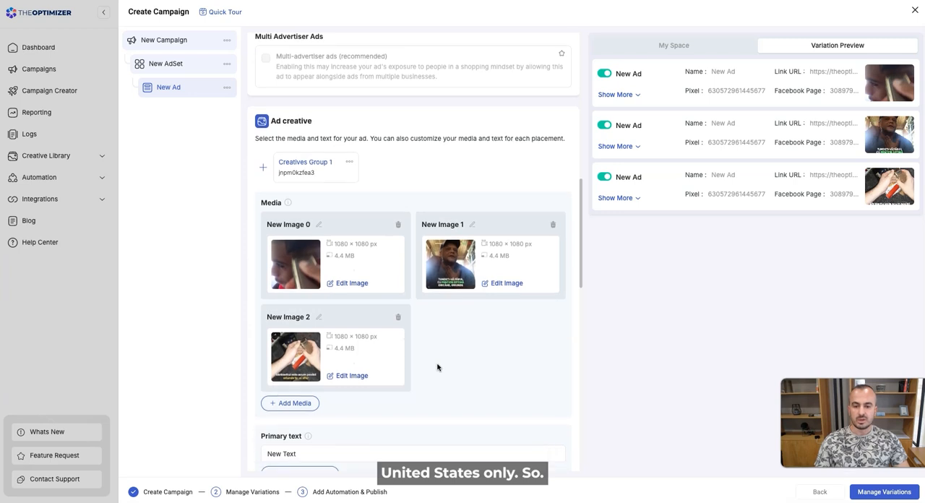
{"action": "scroll", "coordinate": [437, 368], "scroll_direction": "down", "scroll_amount": 7}
{"action": "scroll", "coordinate": [437, 369], "scroll_direction": "up", "scroll_amount": 6}
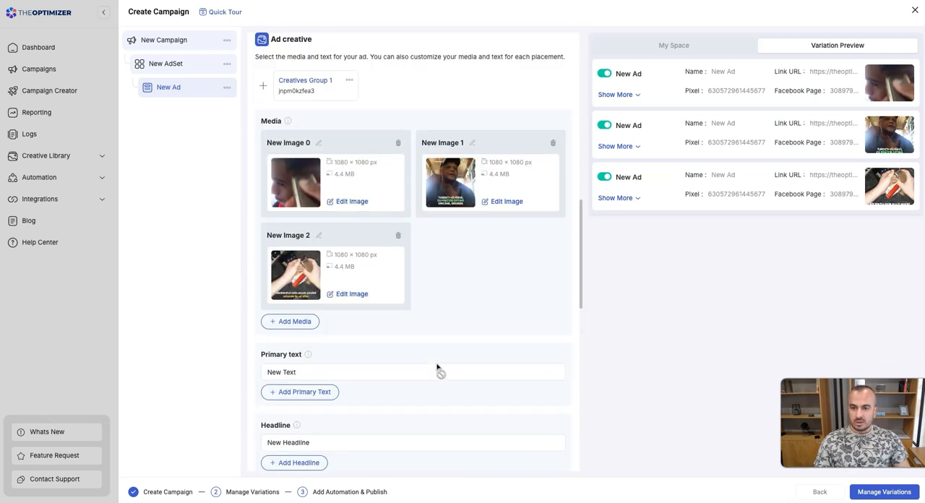
{"action": "scroll", "coordinate": [437, 369], "scroll_direction": "up", "scroll_amount": 10}
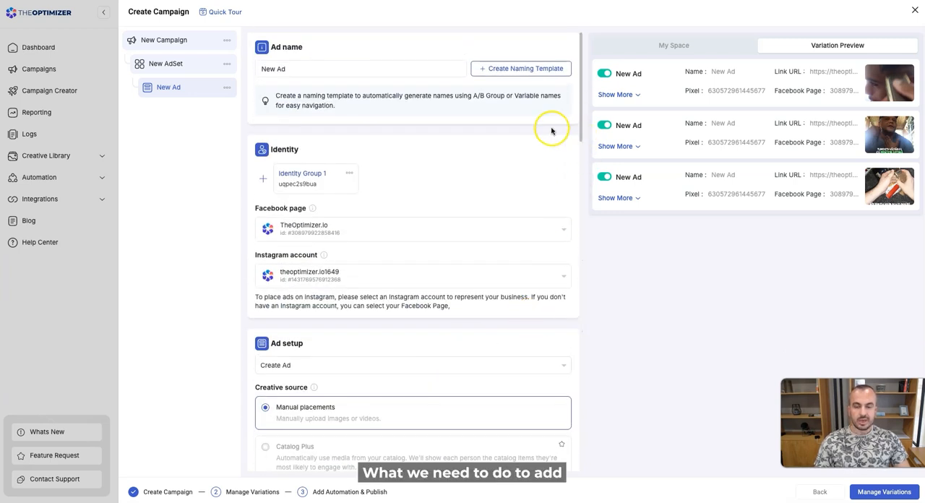
Rename the targeting group in the ad set's audience controls as US.
{"action": "left_click", "coordinate": [174, 67]}
{"action": "scroll", "coordinate": [400, 286], "scroll_direction": "down", "scroll_amount": 5}
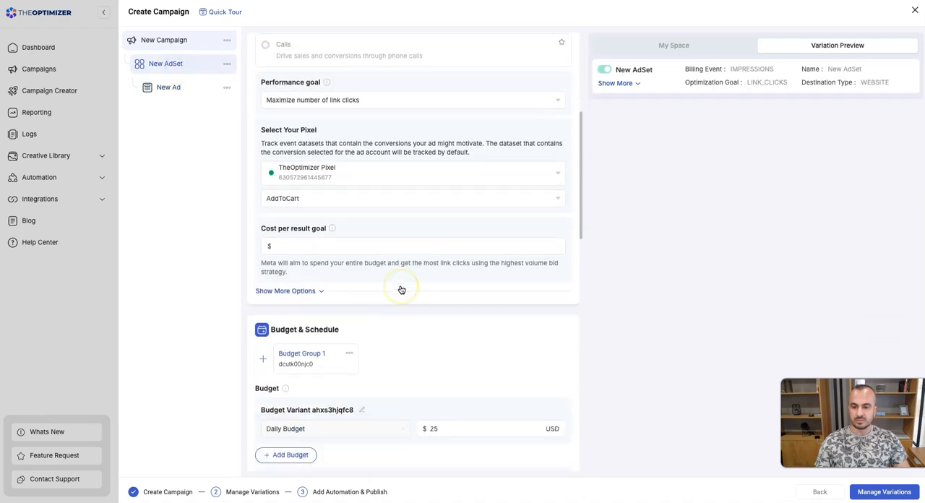
{"action": "scroll", "coordinate": [402, 289], "scroll_direction": "down", "scroll_amount": 3}
{"action": "scroll", "coordinate": [402, 288], "scroll_direction": "down", "scroll_amount": 4}
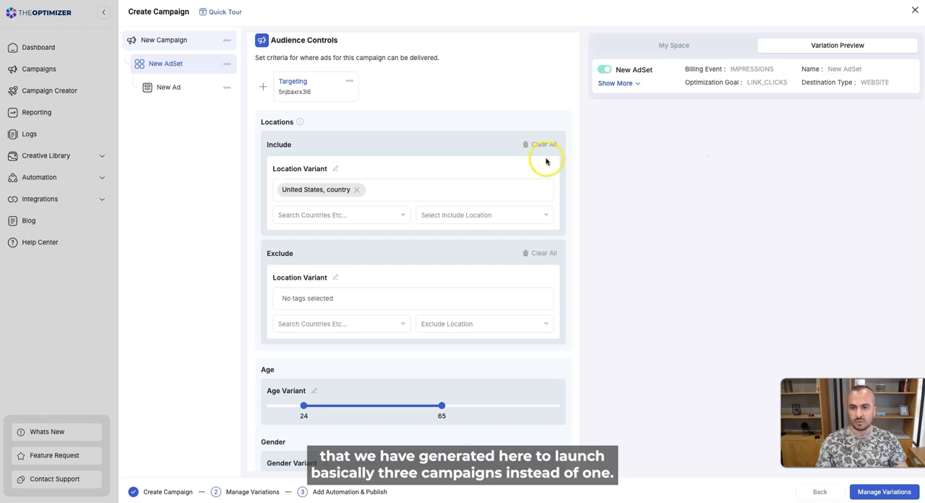
{"action": "left_click", "coordinate": [350, 80]}
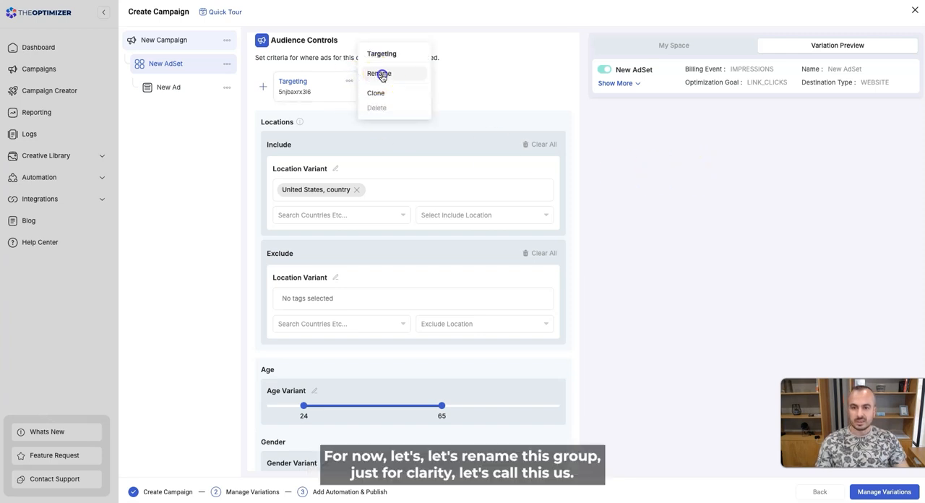
{"action": "left_click", "coordinate": [380, 73]}
{"action": "left_click_drag", "start_coordinate": [385, 249], "coordinate": [350, 249]}
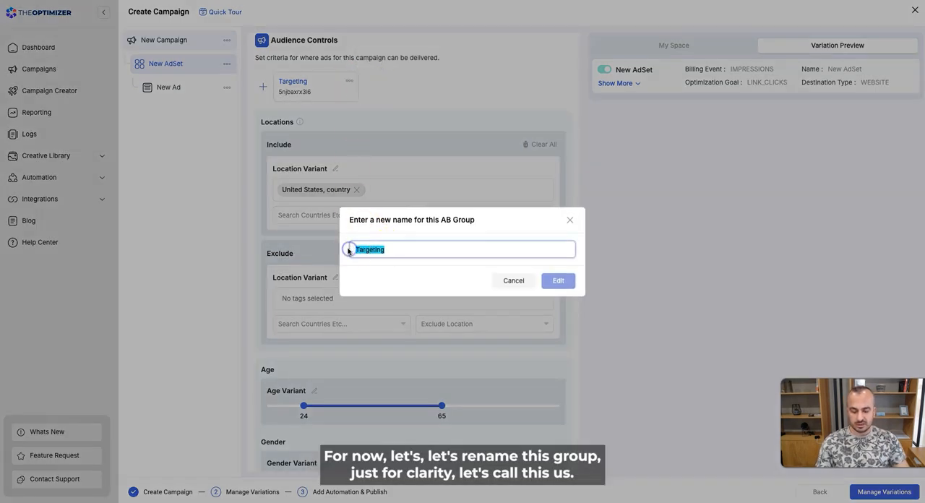
{"action": "type", "text": "US"}
{"action": "left_click", "coordinate": [559, 281]}
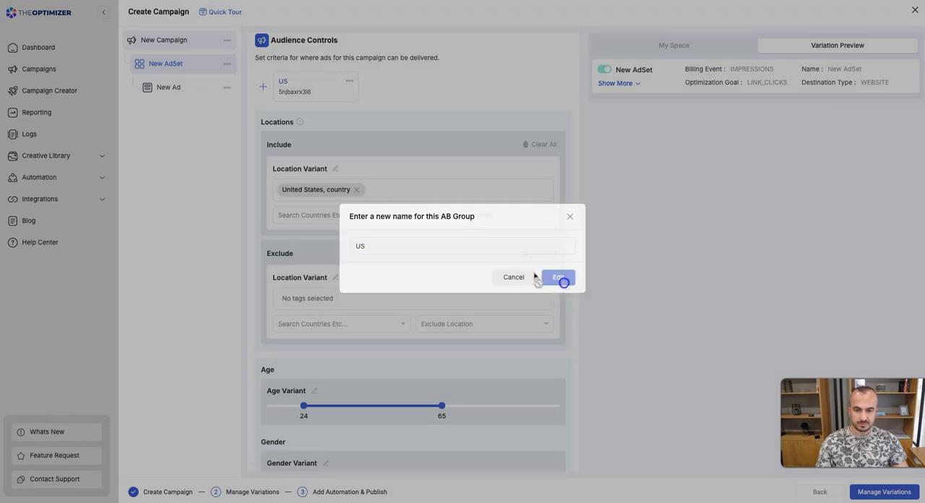
Clone the US targeting group and rename the copy as UK.
{"action": "left_click", "coordinate": [350, 80]}
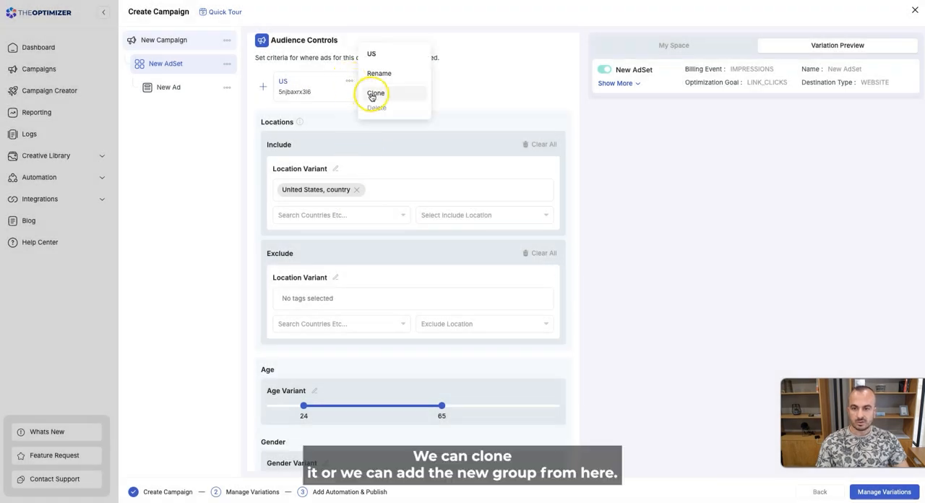
{"action": "left_click", "coordinate": [347, 83]}
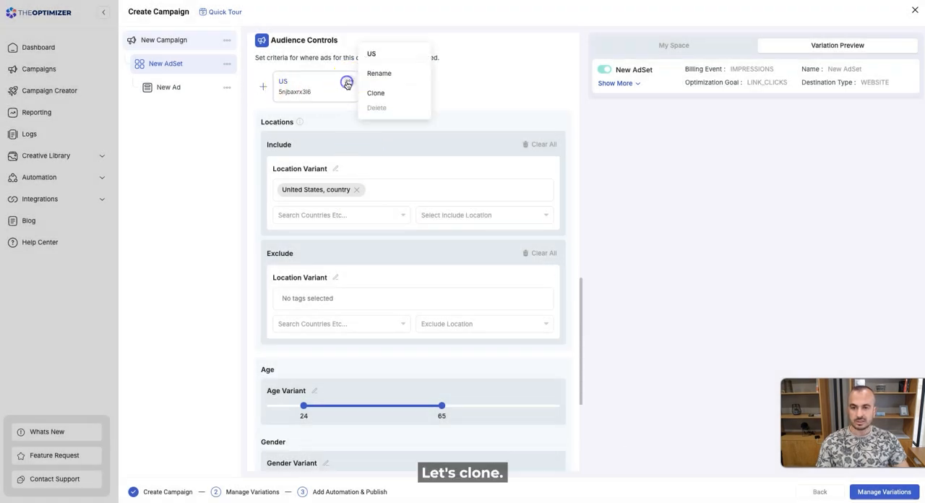
{"action": "left_click", "coordinate": [378, 94]}
{"action": "left_click", "coordinate": [438, 81]}
{"action": "left_click", "coordinate": [469, 74]}
{"action": "left_click", "coordinate": [391, 251]}
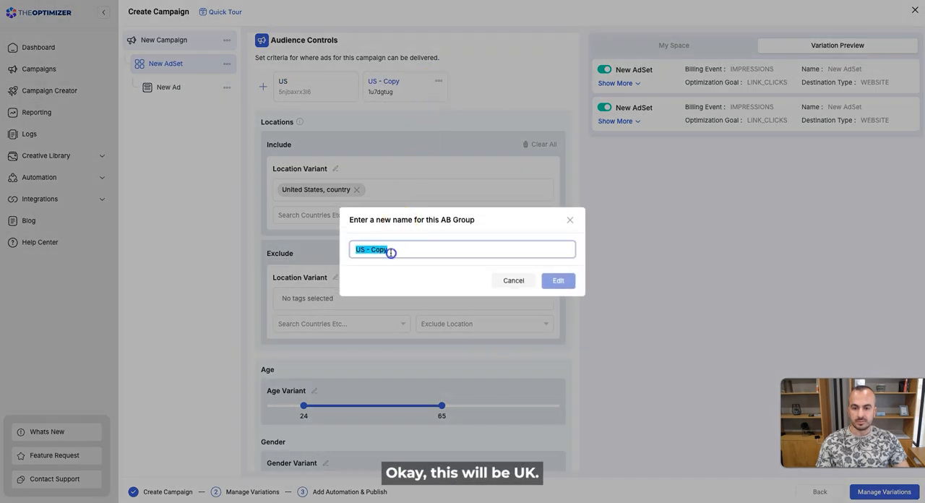
{"action": "type", "text": "UK"}
{"action": "left_click", "coordinate": [561, 280]}
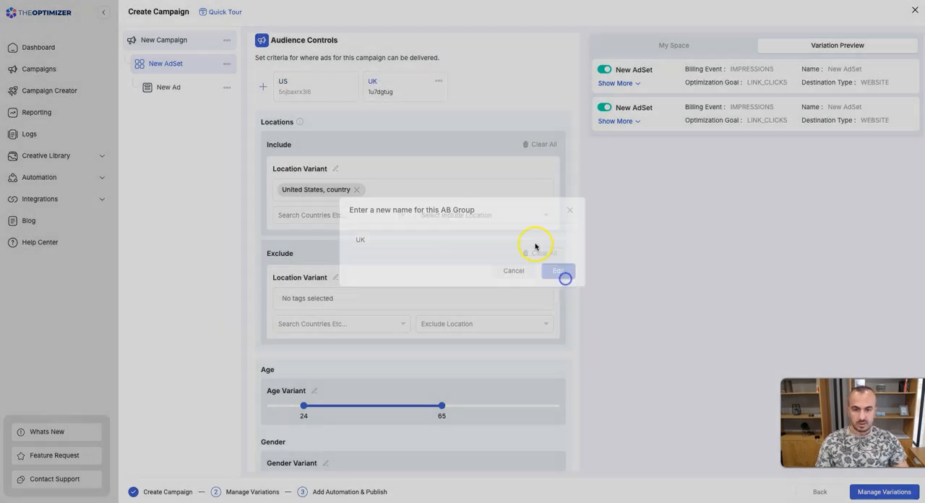
Replace the United States with the country United Kingdom in the UK group's included locations.
{"action": "left_click", "coordinate": [356, 190]}
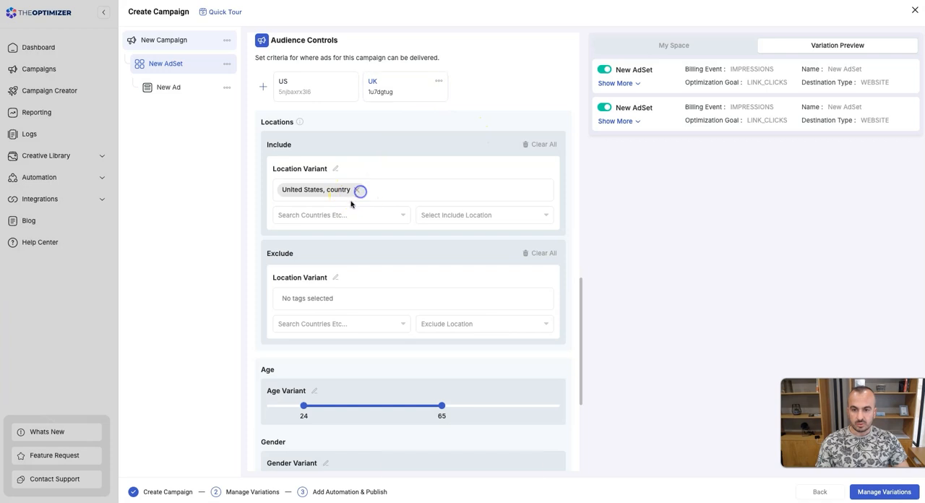
{"action": "left_click", "coordinate": [338, 215]}
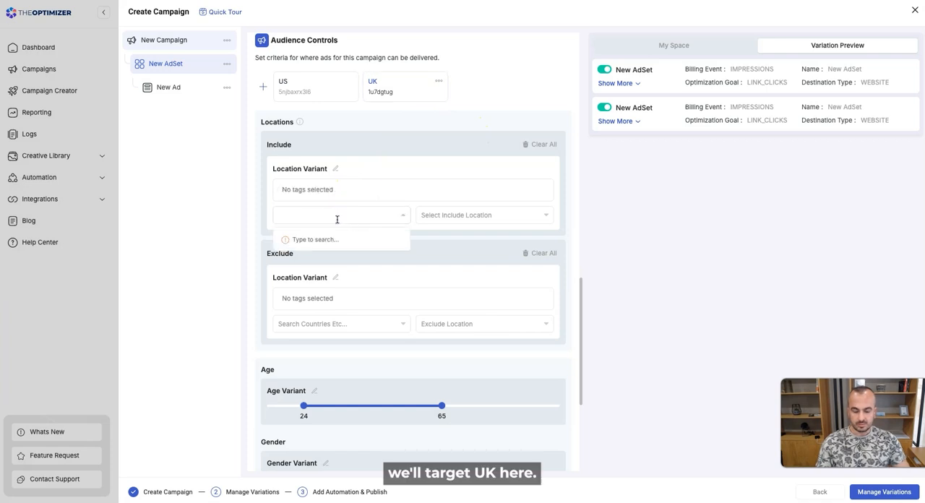
{"action": "type", "text": "united king"}
{"action": "left_click", "coordinate": [341, 239]}
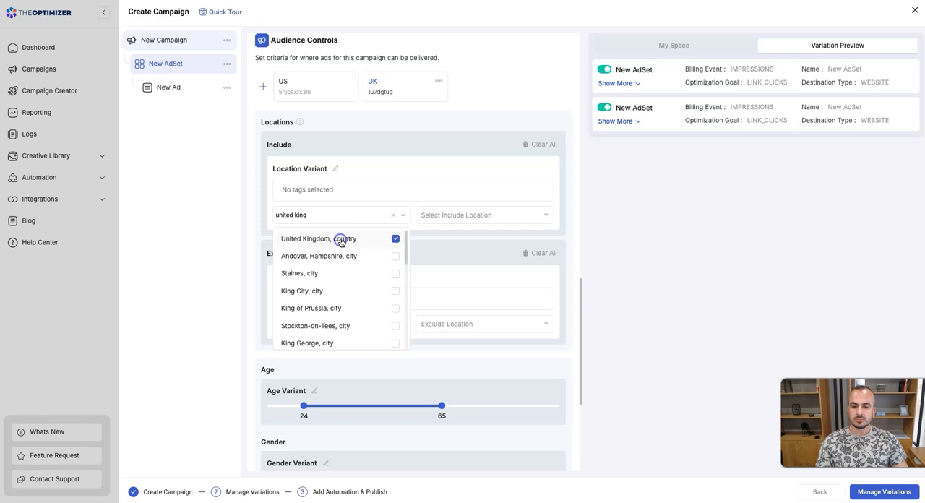
{"action": "left_click", "coordinate": [376, 154]}
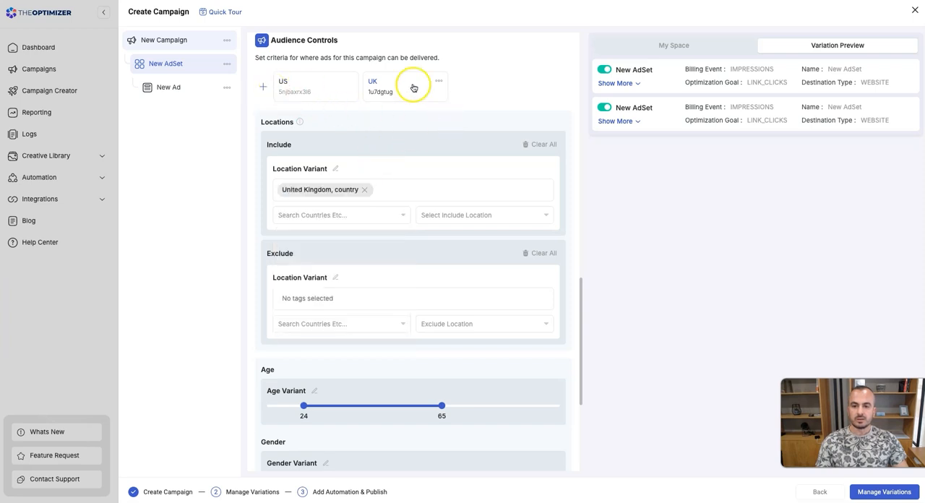
Clone the UK targeting group, clone that copy as well, and delete the first copy so only one duplicate is kept.
{"action": "left_click", "coordinate": [438, 82]}
{"action": "left_click", "coordinate": [465, 93]}
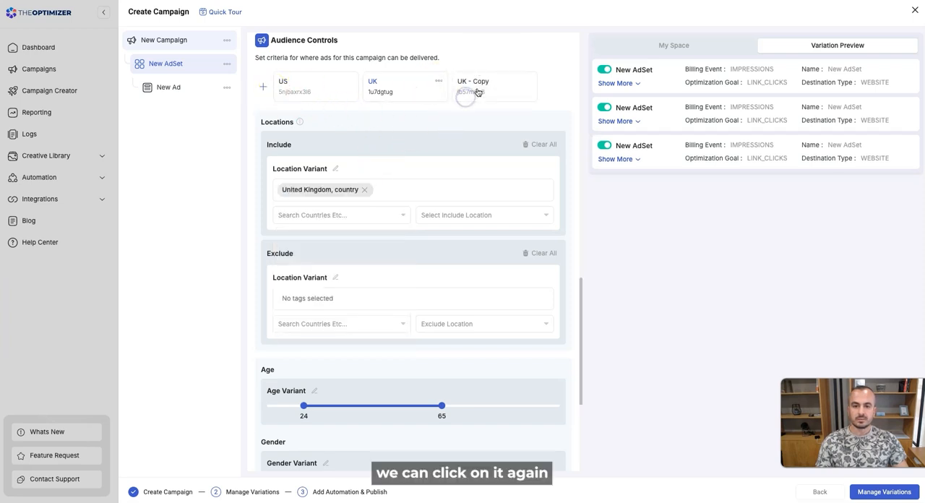
{"action": "left_click", "coordinate": [530, 82]}
{"action": "left_click", "coordinate": [547, 94]}
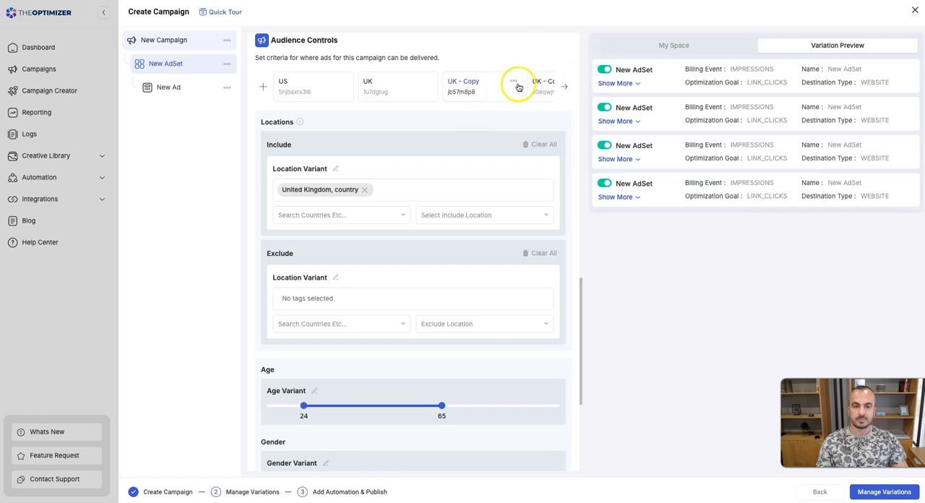
{"action": "left_click", "coordinate": [516, 83]}
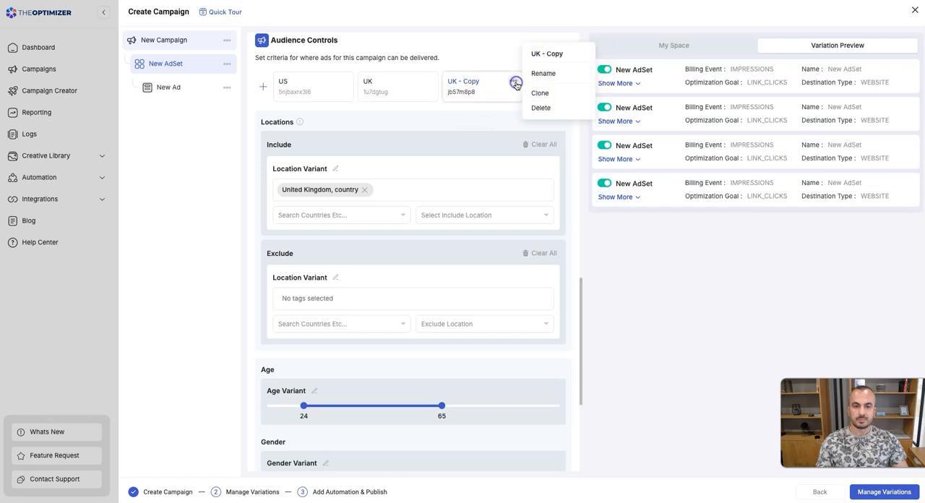
{"action": "left_click", "coordinate": [541, 107]}
Rename the remaining copy of the UK targeting group as CA.
{"action": "left_click", "coordinate": [506, 87]}
{"action": "left_click", "coordinate": [529, 81]}
{"action": "left_click", "coordinate": [548, 80]}
{"action": "triple_click", "coordinate": [419, 249]}
{"action": "type", "text": "CA"}
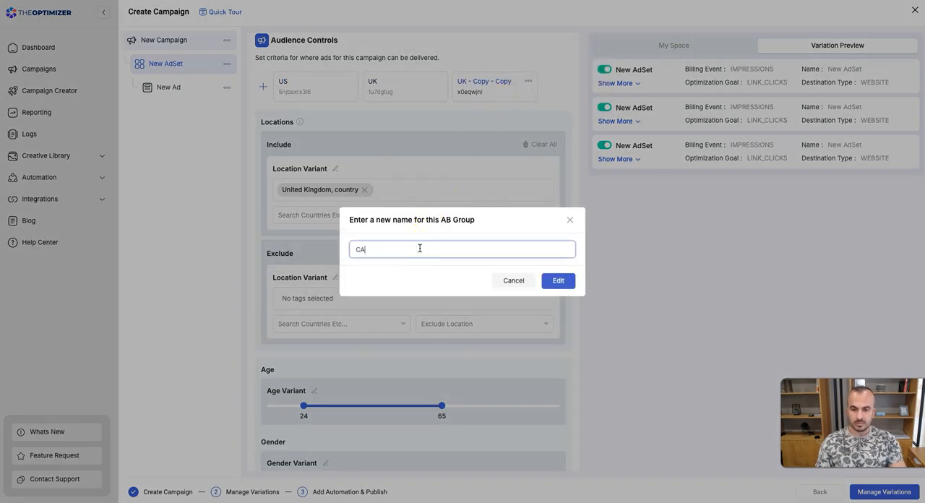
{"action": "left_click", "coordinate": [557, 281]}
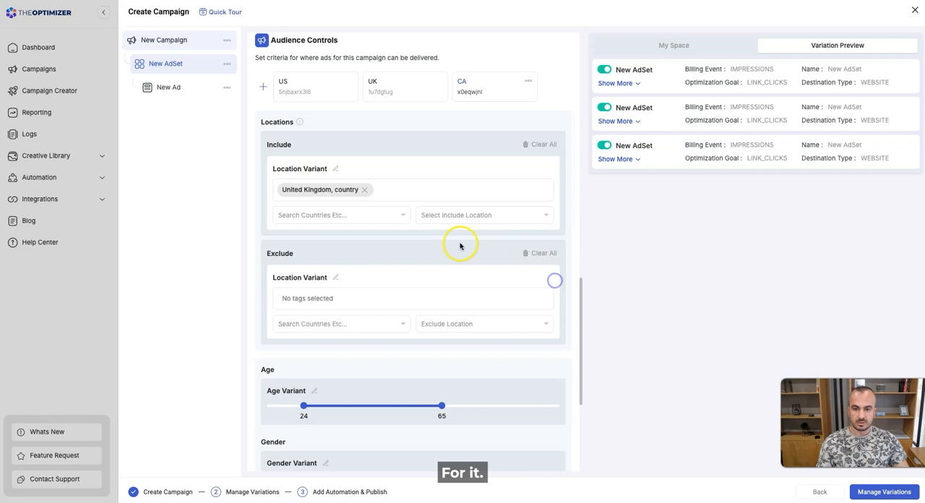
Replace the United Kingdom with the country Canada in the CA group's included locations.
{"action": "left_click", "coordinate": [364, 189]}
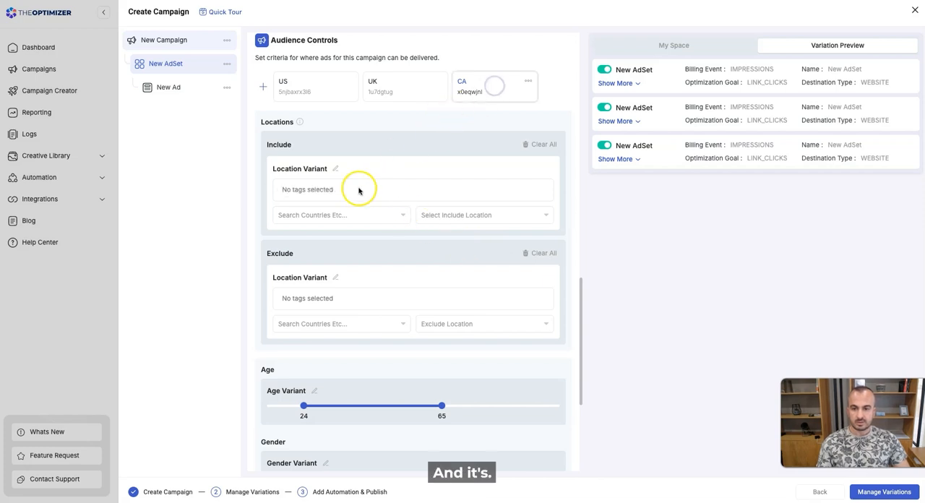
{"action": "left_click", "coordinate": [324, 216]}
{"action": "type", "text": "canada"}
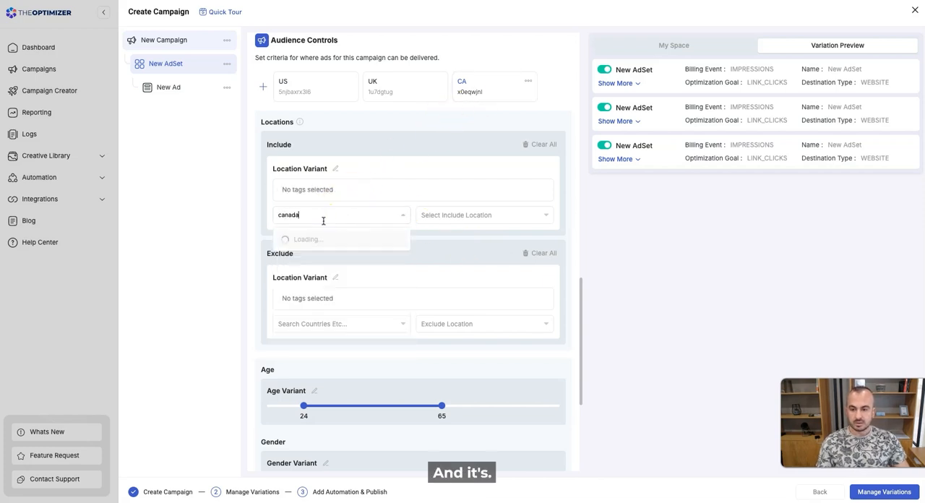
{"action": "left_click", "coordinate": [394, 239]}
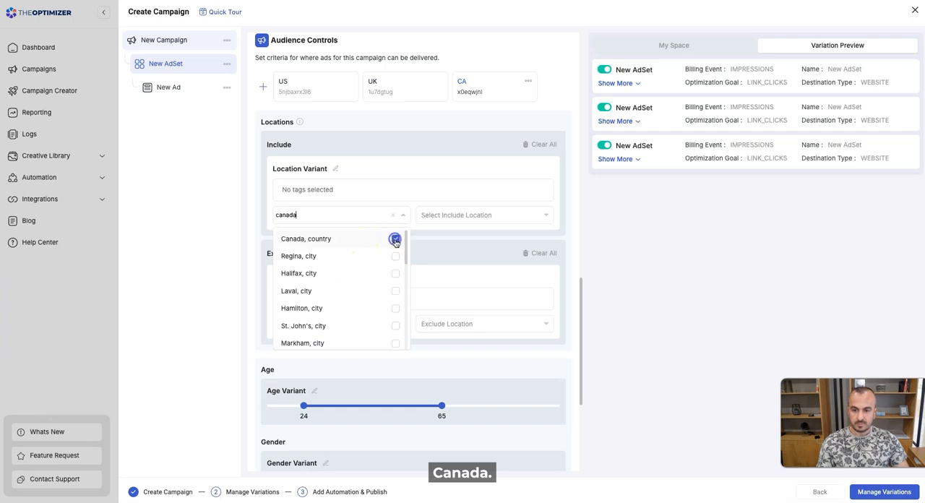
{"action": "left_click", "coordinate": [458, 248]}
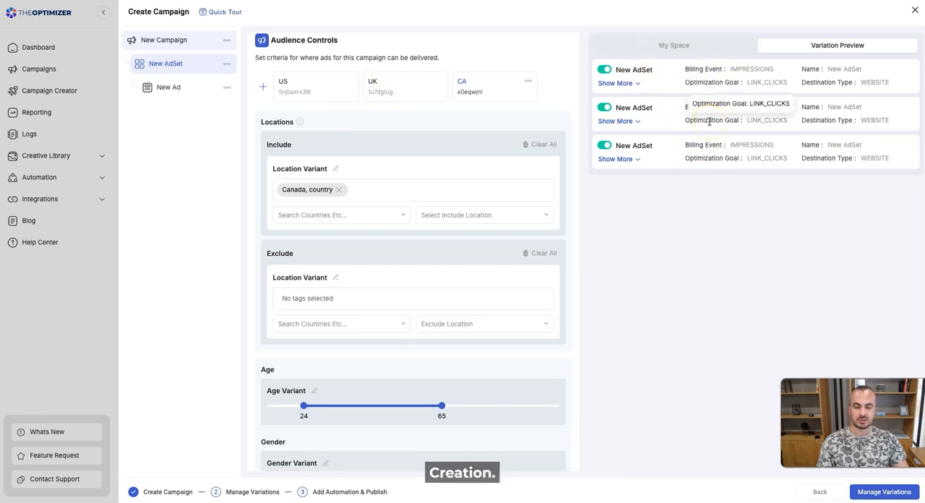
Review the ad set's settings and continue to managing the campaign's variations.
{"action": "scroll", "coordinate": [440, 241], "scroll_direction": "up", "scroll_amount": 4}
{"action": "scroll", "coordinate": [299, 192], "scroll_direction": "up", "scroll_amount": 8}
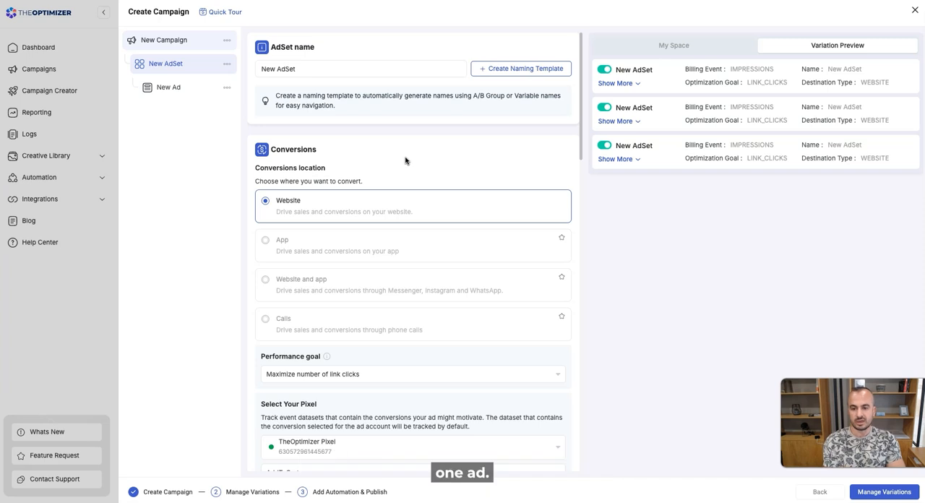
{"action": "scroll", "coordinate": [420, 219], "scroll_direction": "down", "scroll_amount": 15}
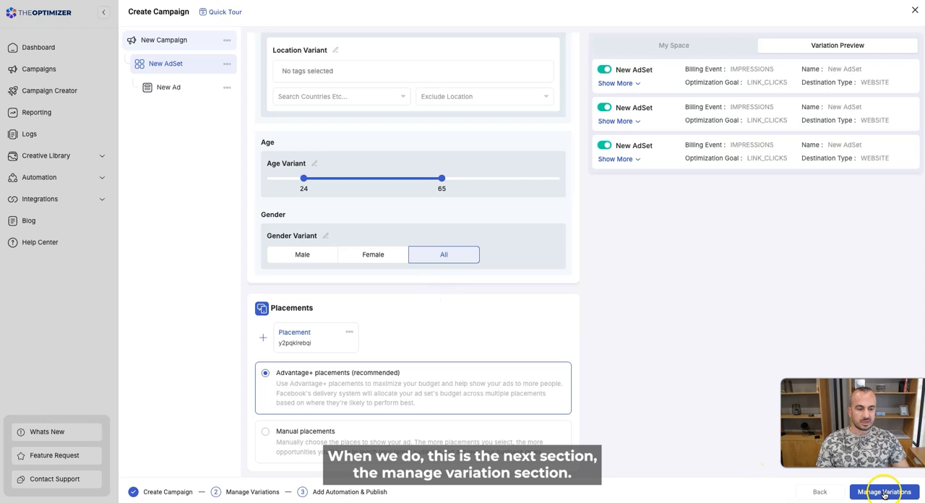
{"action": "left_click", "coordinate": [892, 494]}
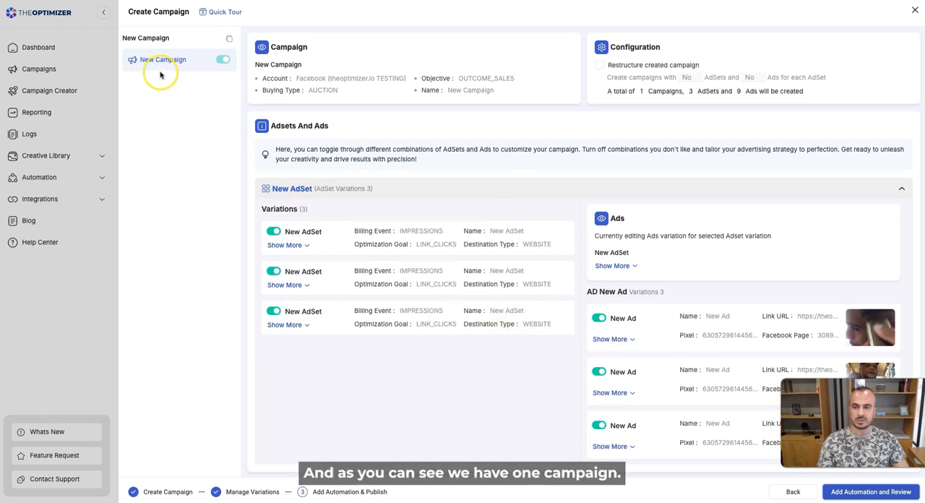
Check the ads belonging to each of the three ad set variations, finishing with the first variation selected.
{"action": "left_click", "coordinate": [339, 237]}
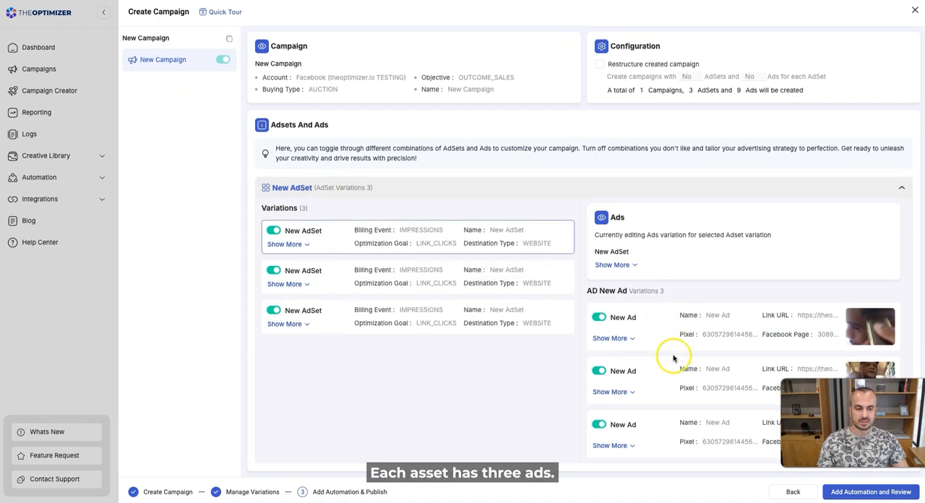
{"action": "left_click", "coordinate": [331, 281]}
{"action": "left_click", "coordinate": [332, 309]}
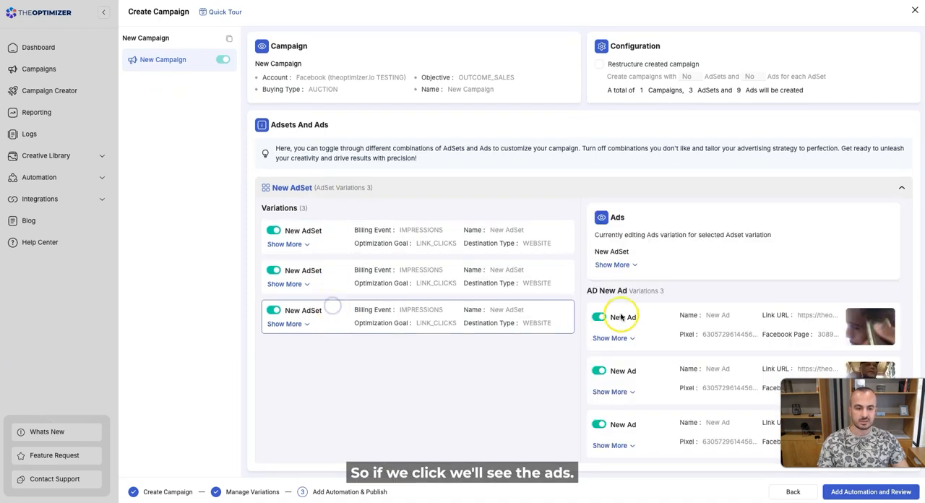
{"action": "left_click", "coordinate": [337, 237]}
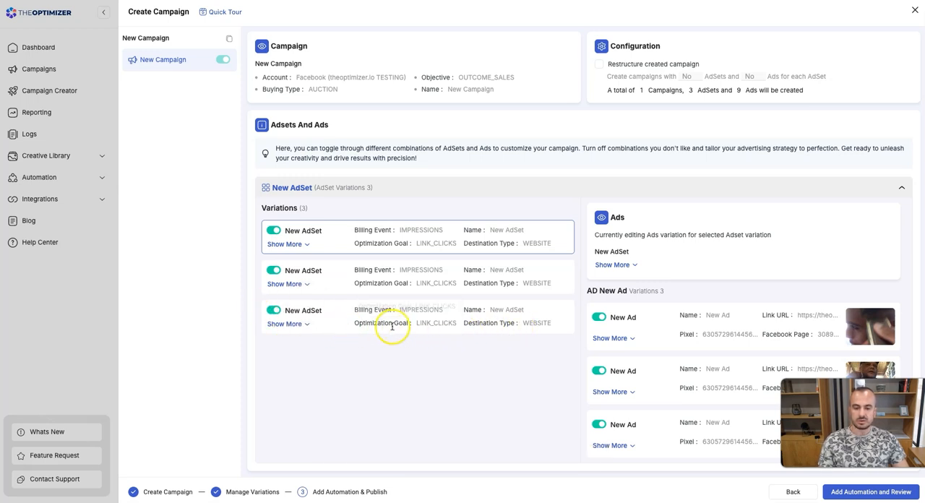
Try switching off the third ad set variation and the first variation's third ad, restoring both to on.
{"action": "left_click", "coordinate": [274, 312]}
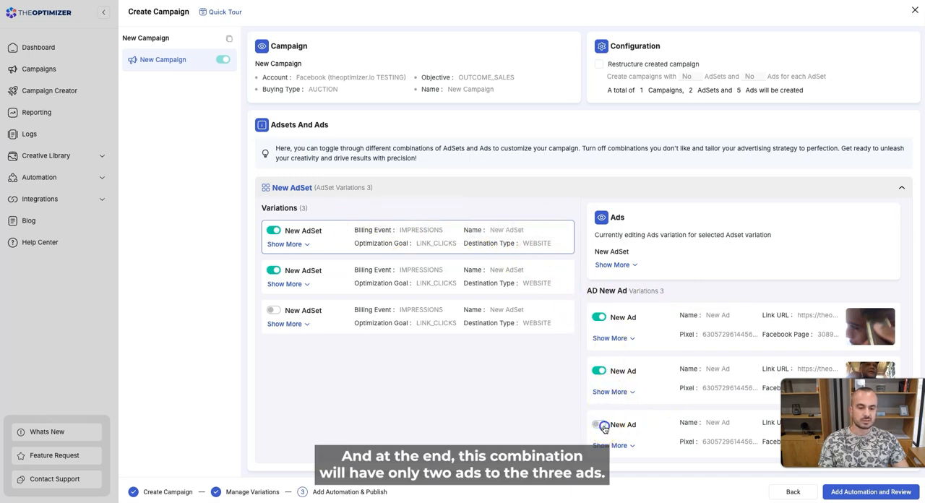
{"action": "left_click", "coordinate": [603, 425]}
{"action": "left_click", "coordinate": [274, 310]}
{"action": "left_click", "coordinate": [419, 225]}
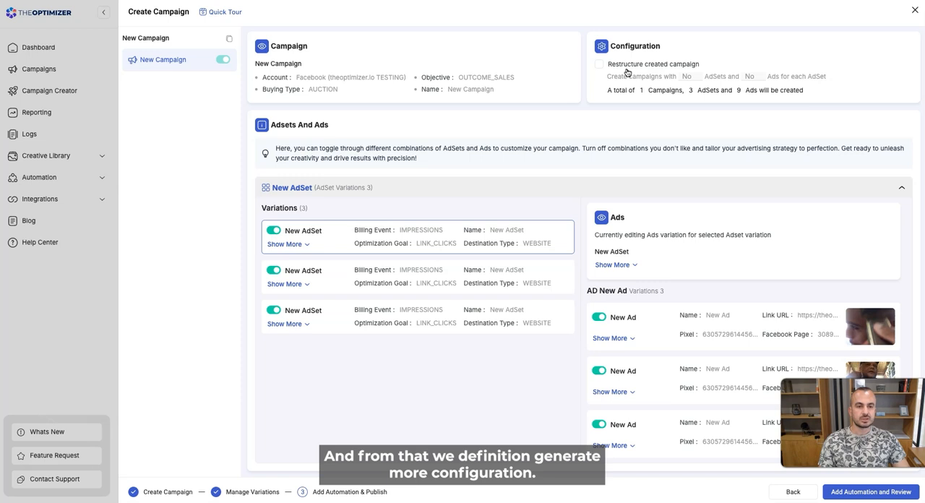
Try restructuring the created campaign with 1 ad set per campaign and 3 ads per ad set, and disable the restructuring again.
{"action": "left_click", "coordinate": [600, 65]}
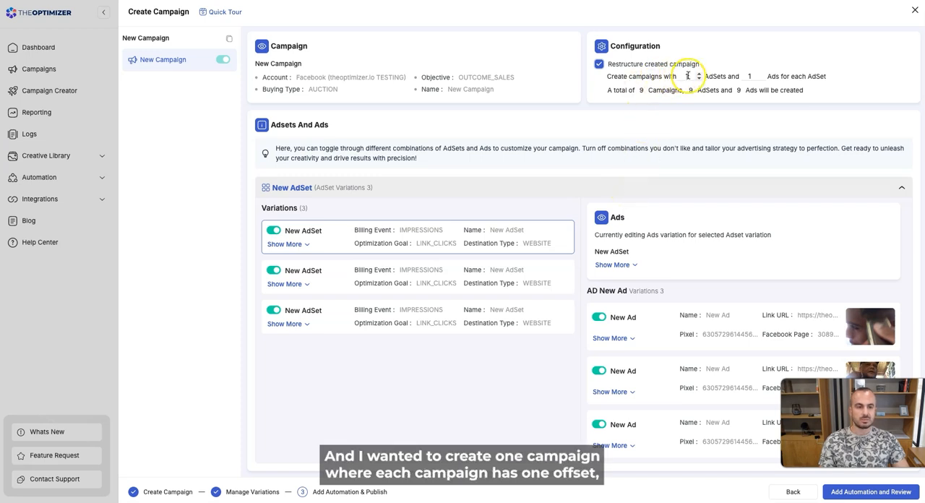
{"action": "left_click", "coordinate": [752, 76]}
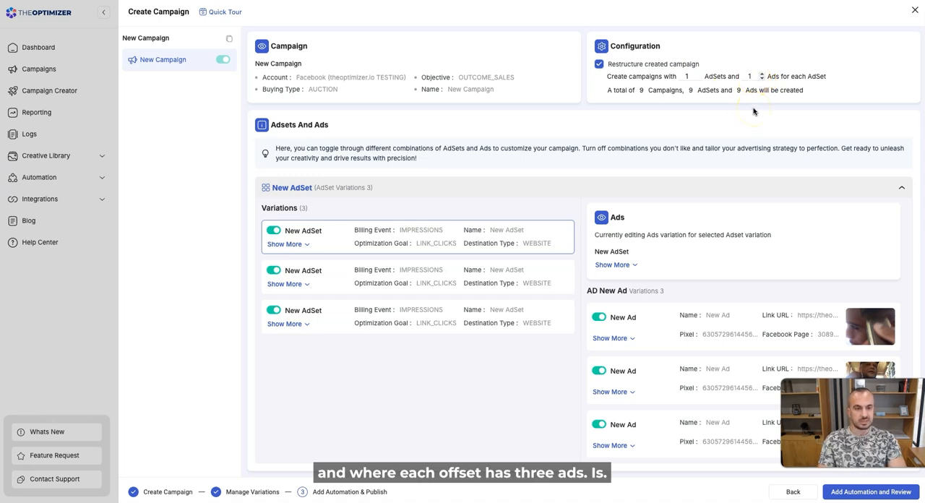
{"action": "key", "text": "BackSpace"}
{"action": "left_click", "coordinate": [694, 129]}
{"action": "left_click", "coordinate": [654, 114]}
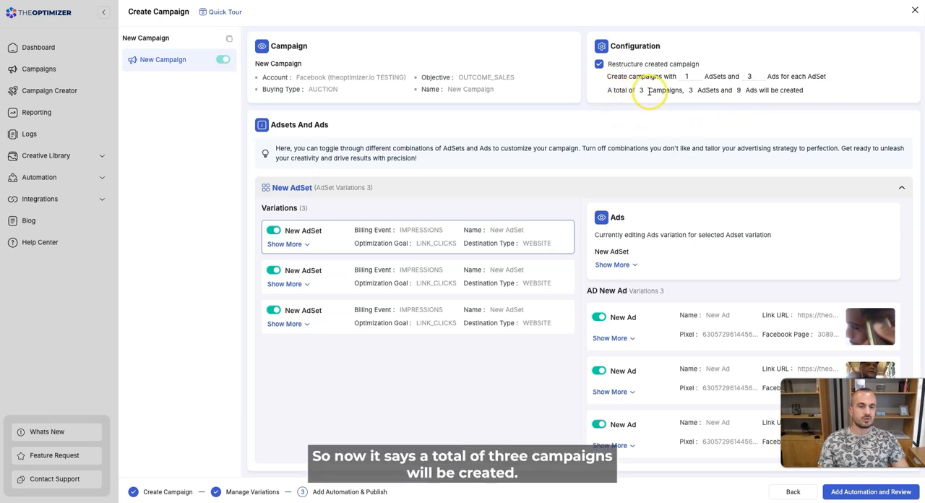
{"action": "left_click", "coordinate": [600, 64]}
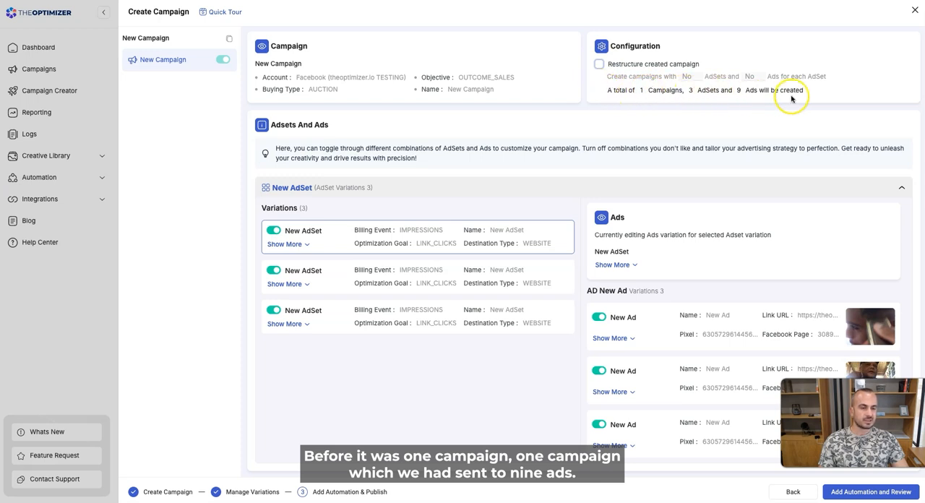
Restructure the created campaign into campaigns with 1 ad set and 3 ads for each ad set, and continue to automation and review.
{"action": "left_click", "coordinate": [600, 64]}
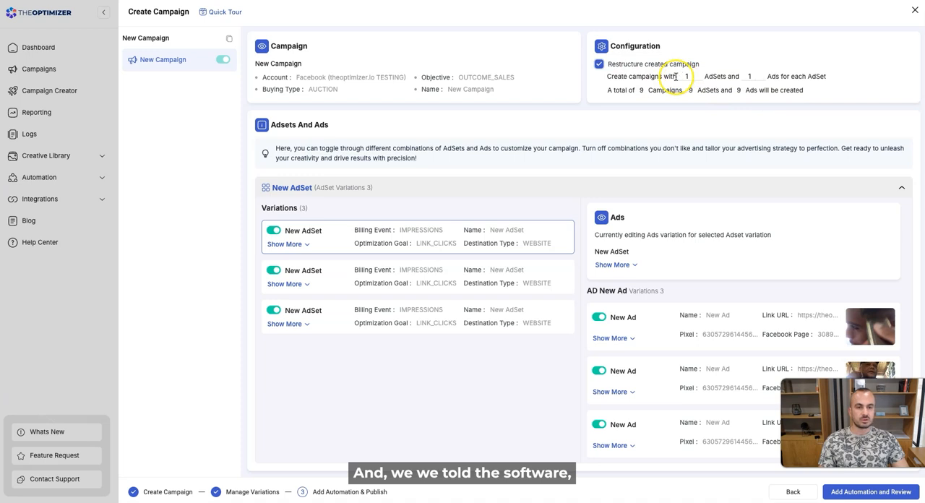
{"action": "double_click", "coordinate": [750, 81]}
{"action": "type", "text": "3"}
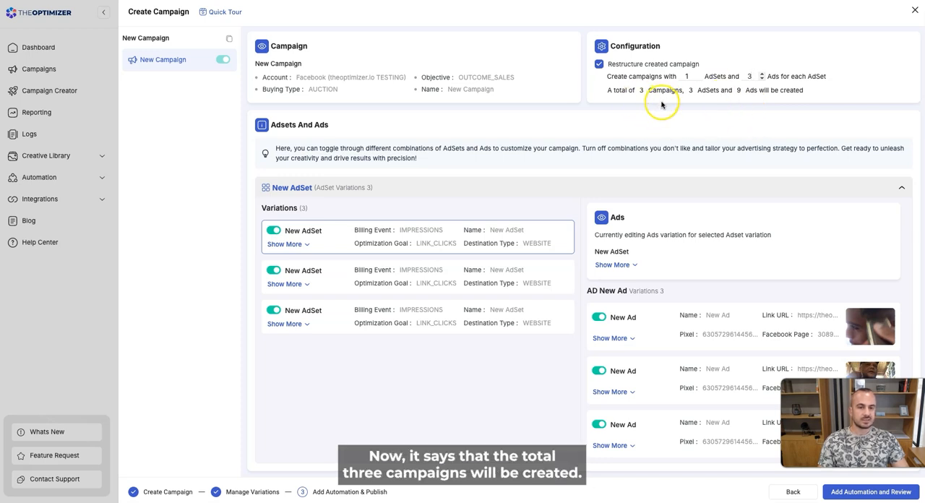
{"action": "left_click", "coordinate": [600, 194]}
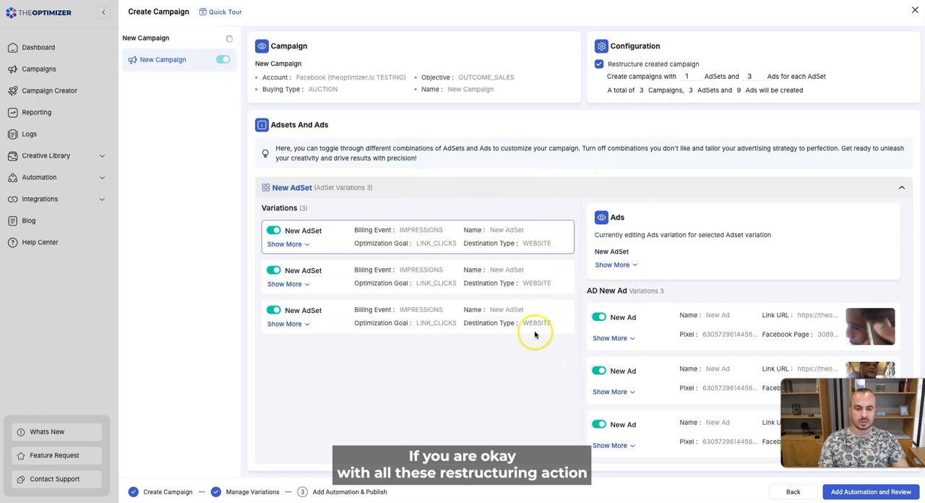
{"action": "left_click", "coordinate": [873, 495]}
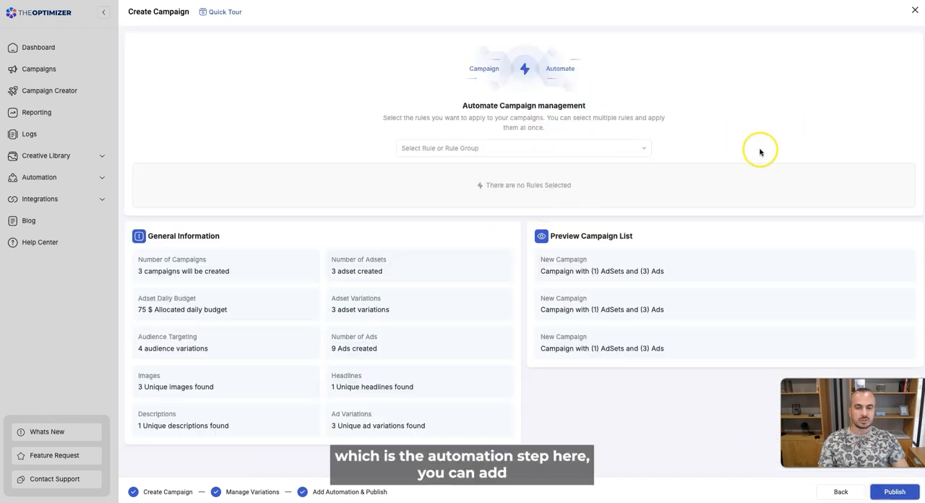
Add the Facebook and TikTok template rule groups to the campaigns' automation, trying a rule search for "asdf".
{"action": "left_click", "coordinate": [499, 149]}
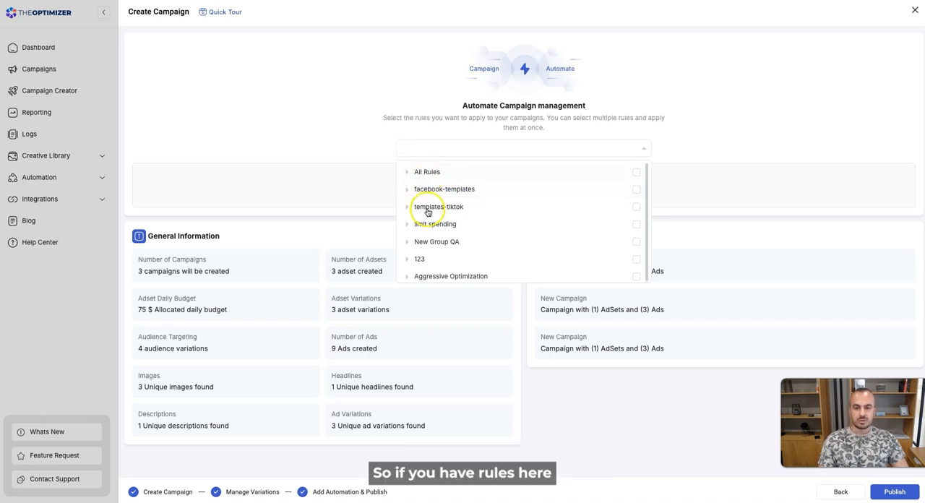
{"action": "left_click", "coordinate": [445, 192]}
{"action": "left_click", "coordinate": [439, 151]}
{"action": "type", "text": "asdf"}
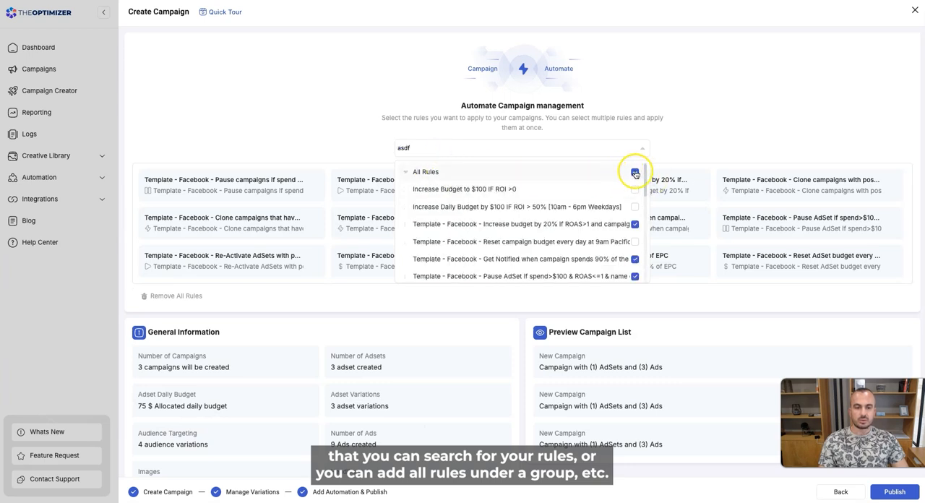
{"action": "left_click", "coordinate": [720, 142]}
Review the selected automation rules, the general information and the preview of the campaigns being created.
{"action": "scroll", "coordinate": [477, 230], "scroll_direction": "down", "scroll_amount": 2}
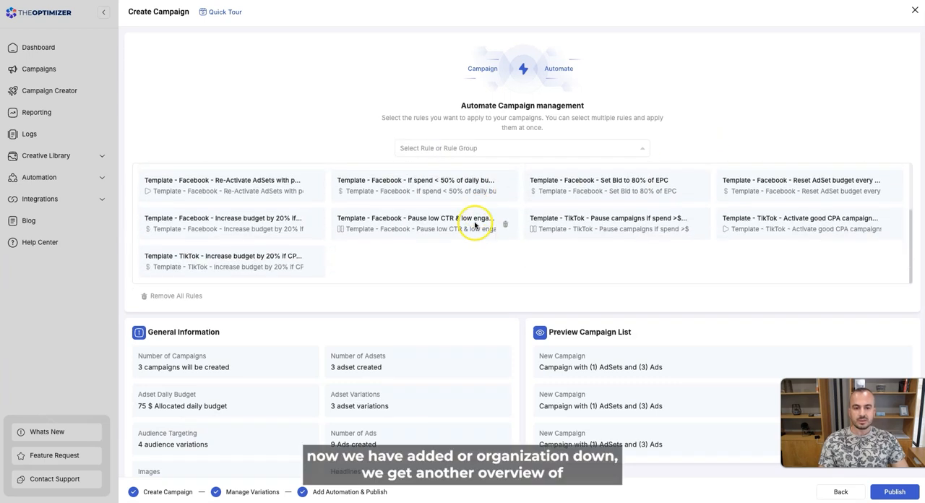
{"action": "scroll", "coordinate": [504, 271], "scroll_direction": "down", "scroll_amount": 1}
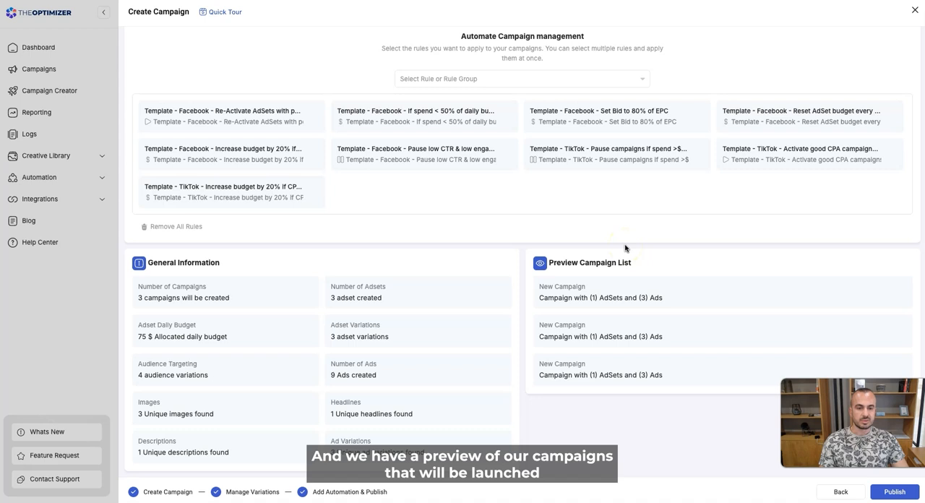
{"action": "mouse_move", "coordinate": [590, 362]}
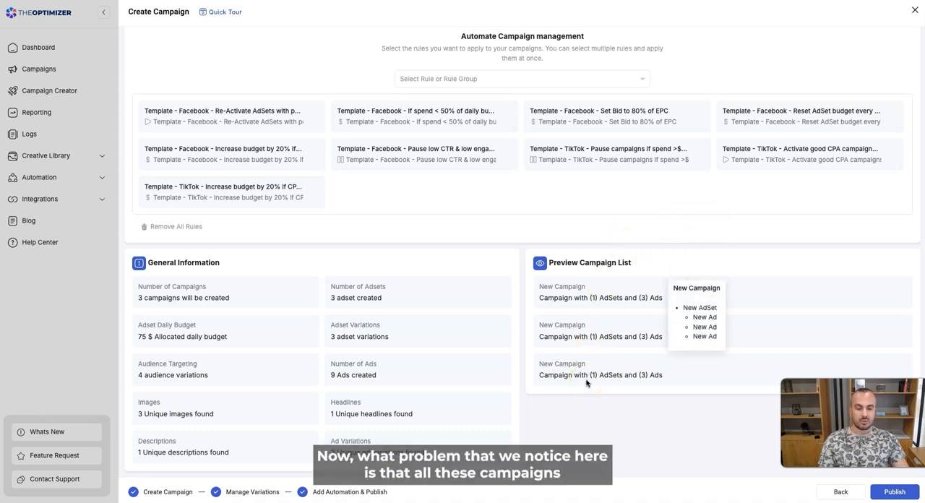
{"action": "mouse_move", "coordinate": [589, 293]}
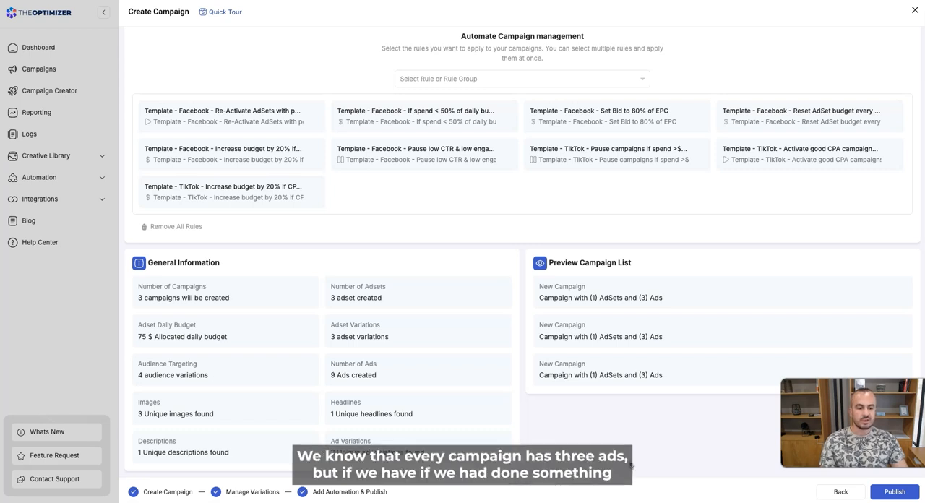
Return to the variations, switch off the first ad in the first ad set variation, and reopen the automation and review stage.
{"action": "left_click", "coordinate": [844, 492]}
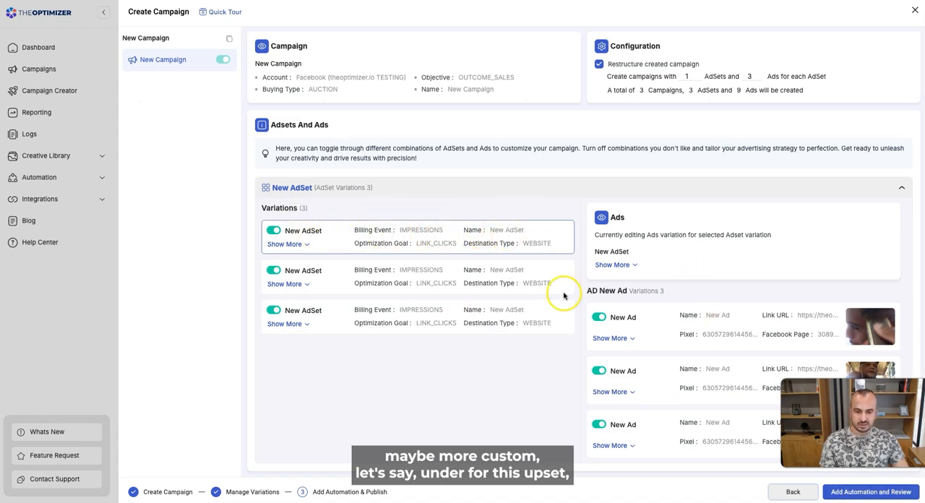
{"action": "left_click", "coordinate": [599, 318]}
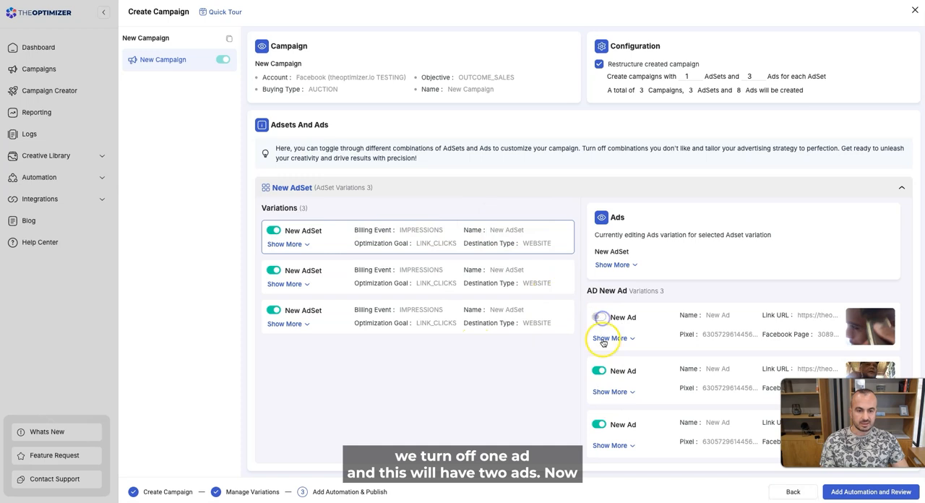
{"action": "left_click", "coordinate": [872, 493]}
Inspect the ad set and ads contained in each campaign of the preview list.
{"action": "scroll", "coordinate": [656, 347], "scroll_direction": "down", "scroll_amount": 2}
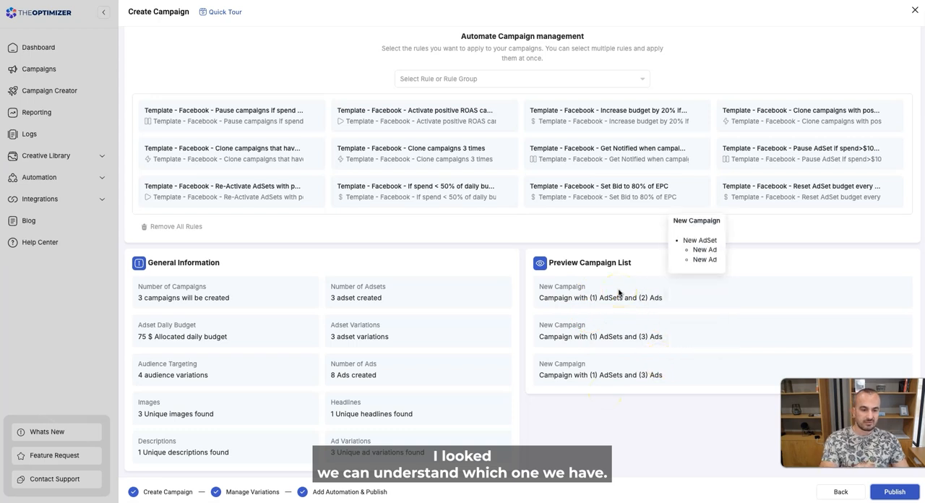
{"action": "mouse_move", "coordinate": [652, 281]}
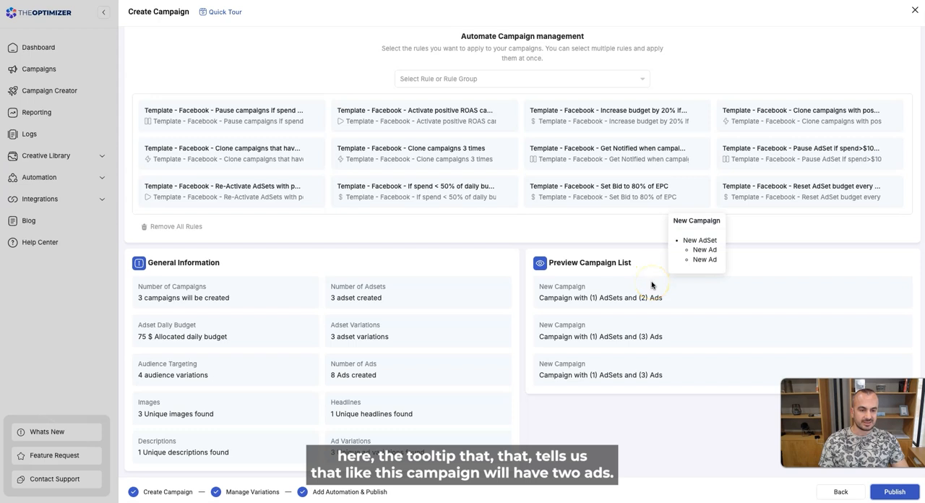
{"action": "left_click", "coordinate": [657, 324]}
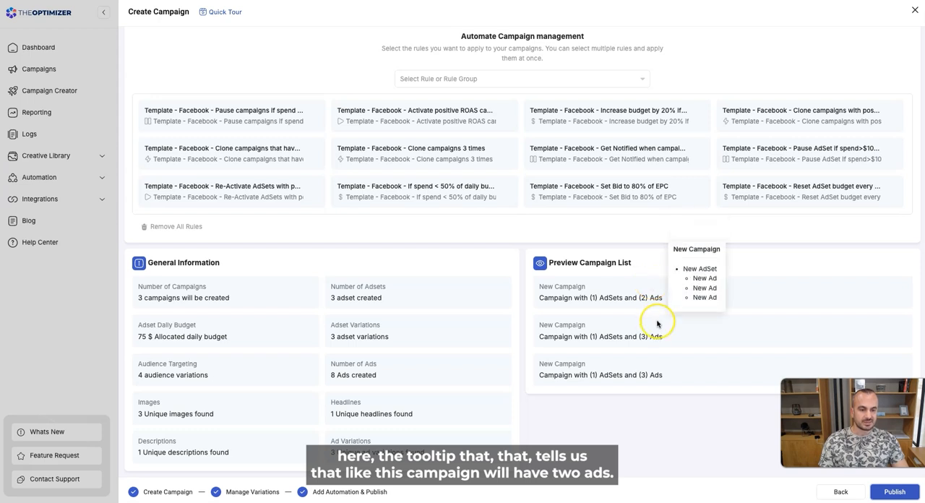
{"action": "left_click", "coordinate": [664, 365]}
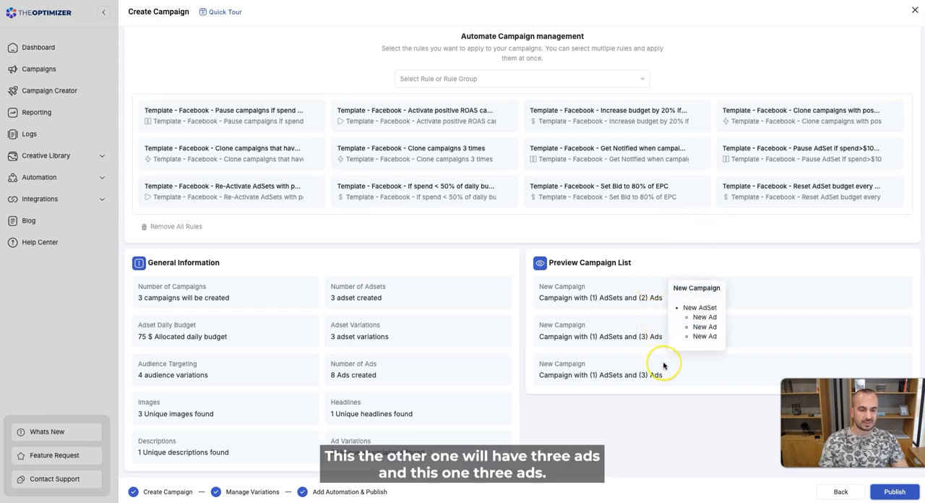
{"action": "left_click", "coordinate": [570, 297]}
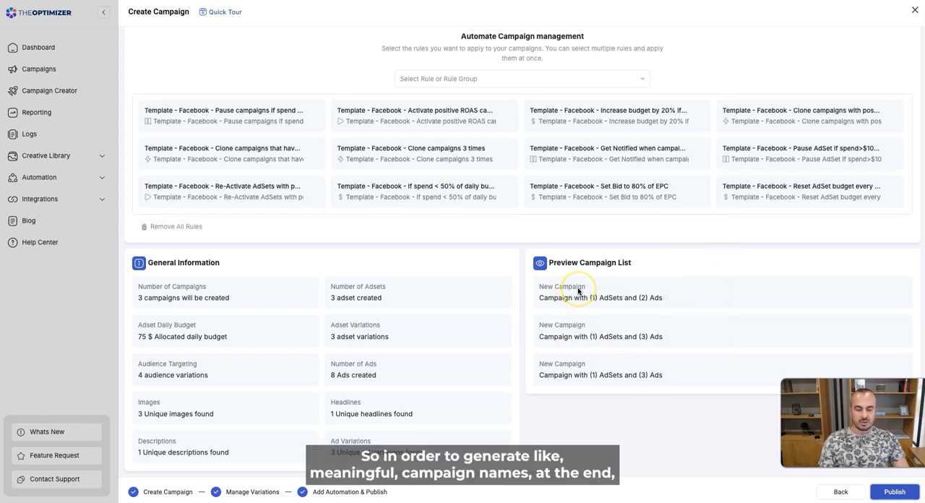
Go back to the campaign-level settings and set the campaign name to "english speaking test -".
{"action": "left_click", "coordinate": [837, 494]}
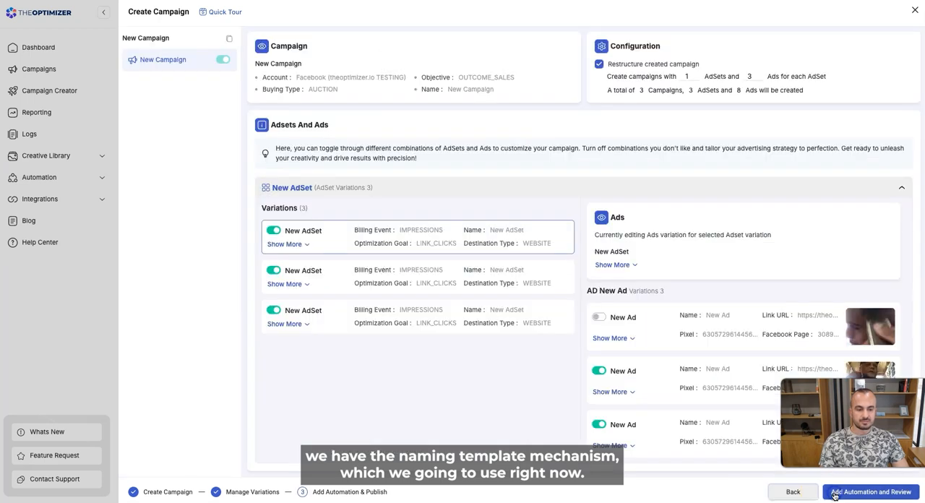
{"action": "left_click", "coordinate": [792, 492]}
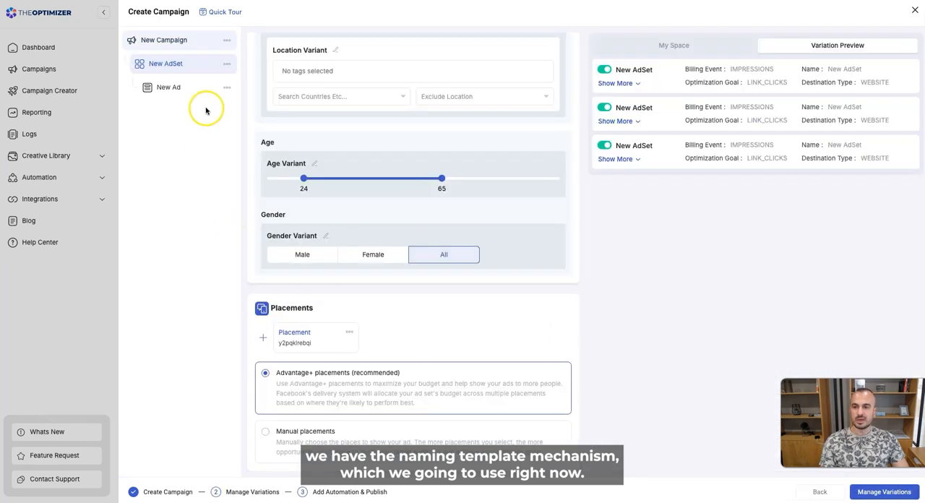
{"action": "left_click", "coordinate": [180, 40]}
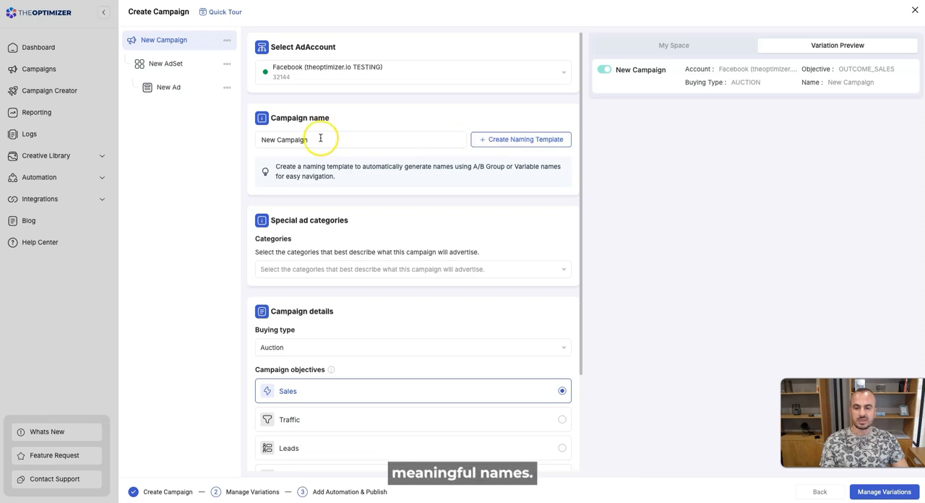
{"action": "left_click_drag", "start_coordinate": [310, 139], "coordinate": [252, 141]}
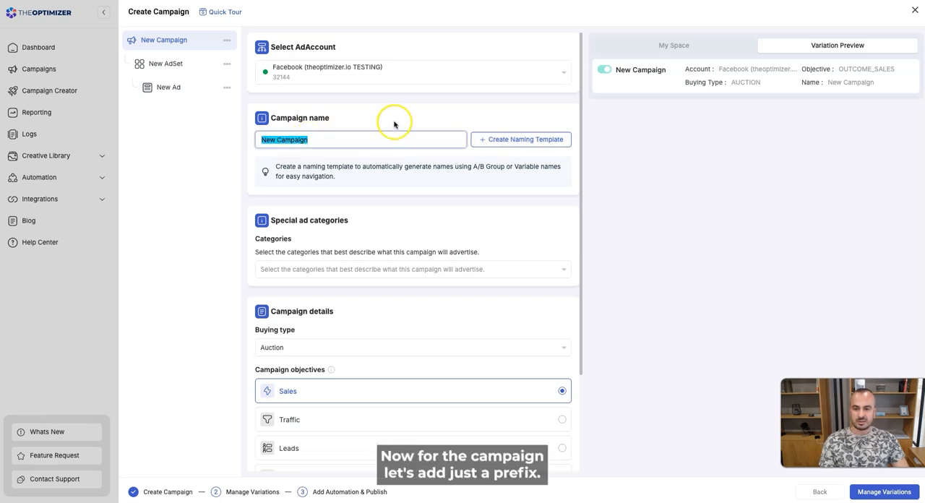
{"action": "type", "text": "tex"}
{"action": "key", "text": "BackSpace"}
{"action": "key", "text": "BackSpace"}
{"action": "type", "text": "engl"}
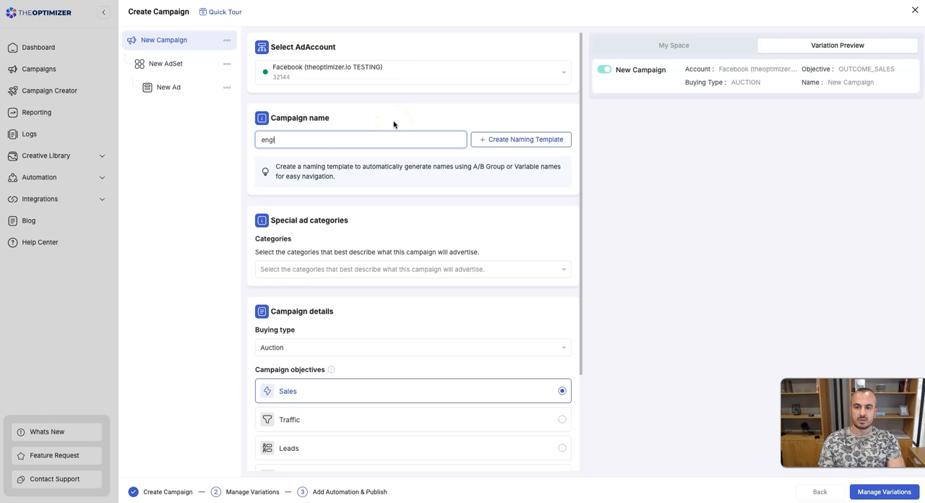
{"action": "type", "text": "ish speaki"}
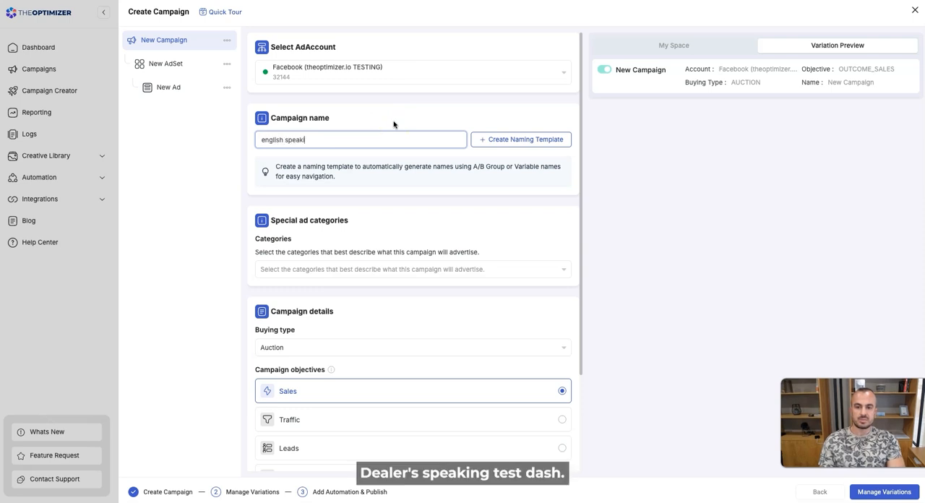
{"action": "type", "text": "ng test -"}
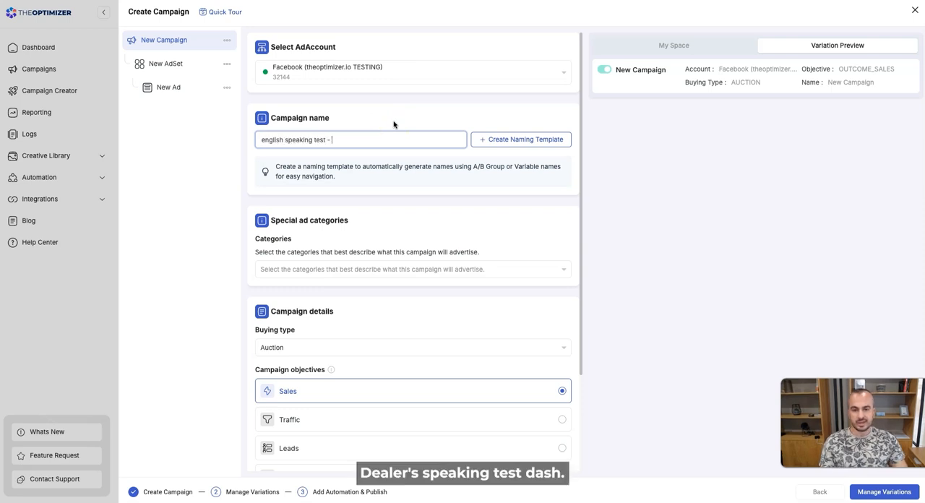
Create a campaign naming template that adds the Ad Set Name placeholder after the "english speaking test -" prefix.
{"action": "left_click", "coordinate": [533, 139]}
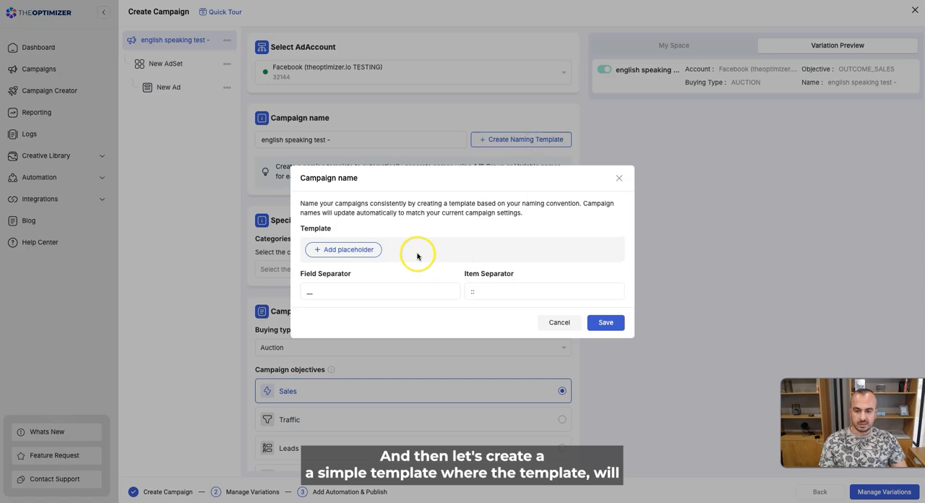
{"action": "left_click", "coordinate": [352, 251]}
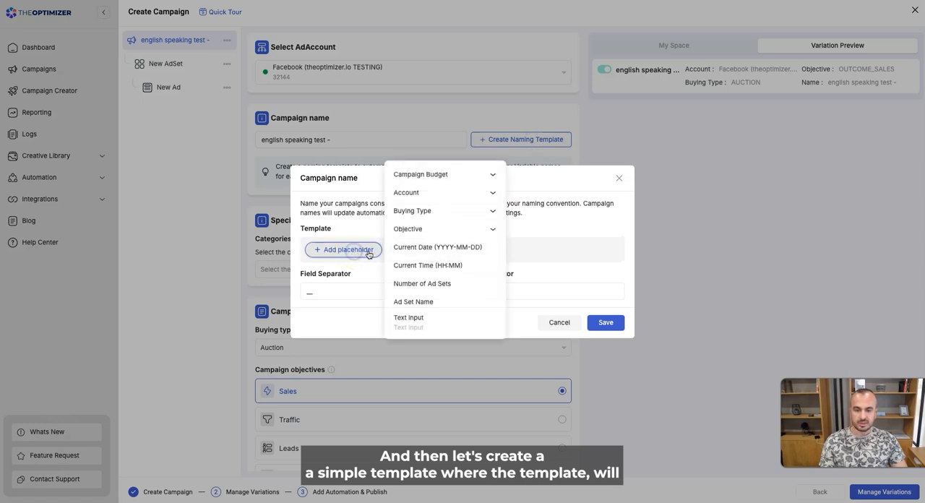
{"action": "left_click", "coordinate": [437, 303]}
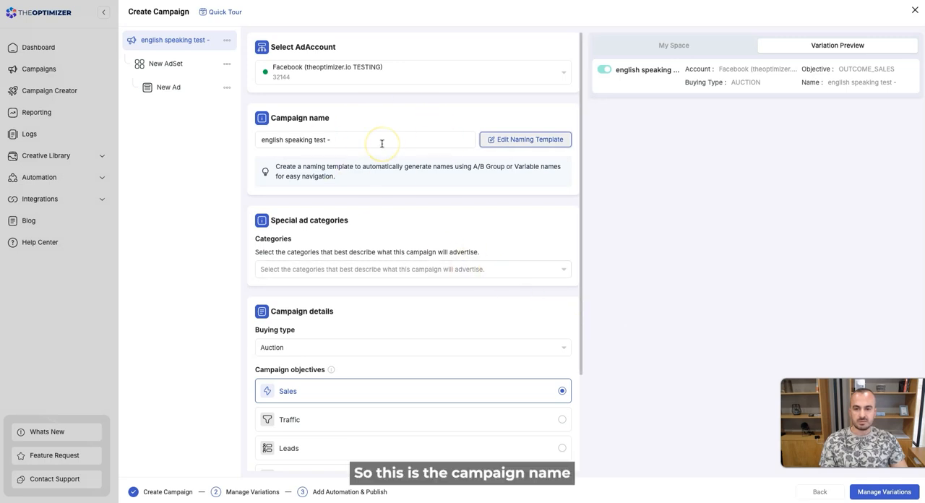
{"action": "left_click_drag", "start_coordinate": [258, 139], "coordinate": [327, 139]}
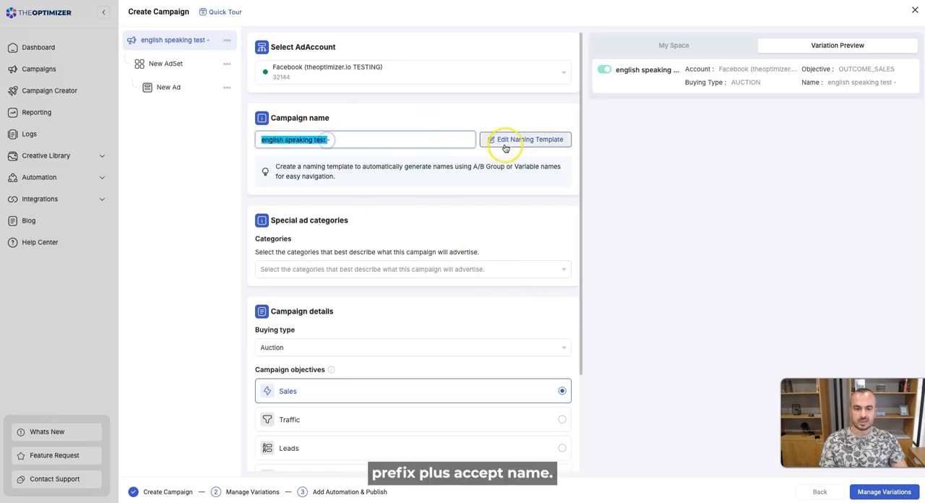
Replace the ad set name with "-" and create an ad set naming template using the Targeting Group Name placeholder.
{"action": "left_click", "coordinate": [174, 63]}
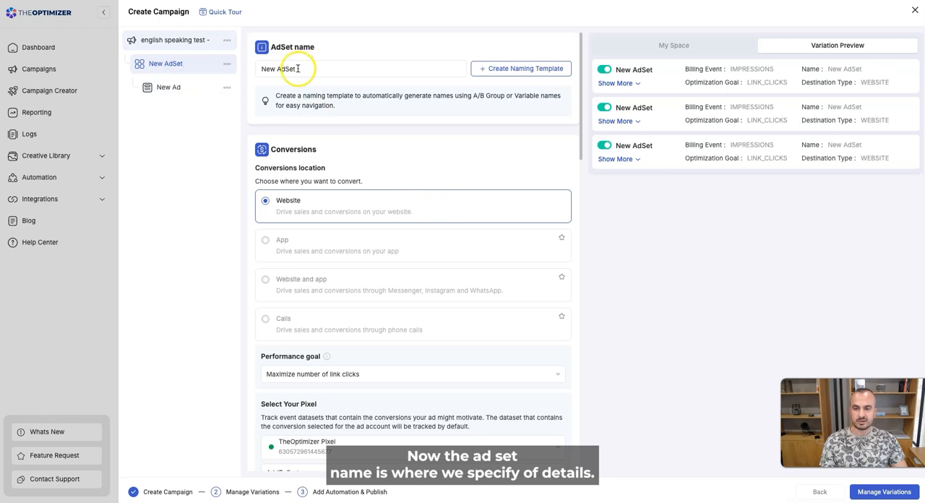
{"action": "left_click_drag", "start_coordinate": [298, 68], "coordinate": [250, 68]}
{"action": "key", "text": "BackSpace"}
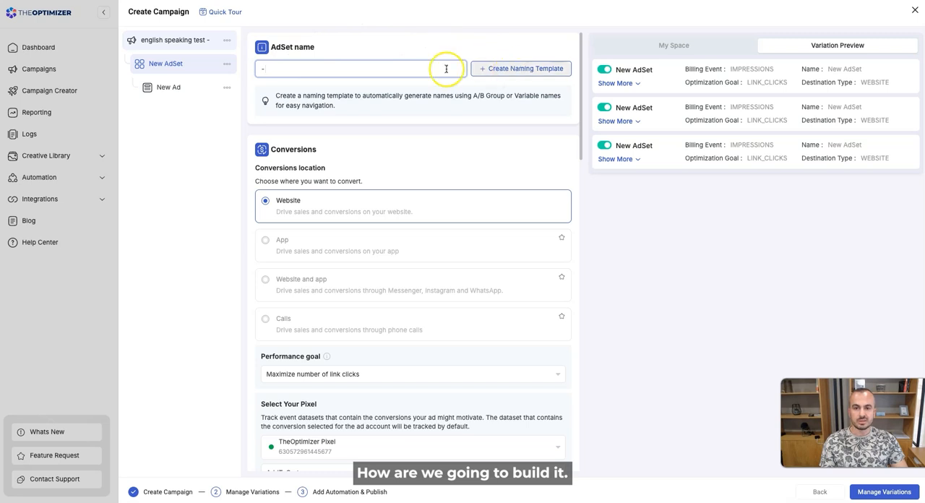
{"action": "left_click", "coordinate": [488, 75]}
{"action": "left_click", "coordinate": [364, 251]}
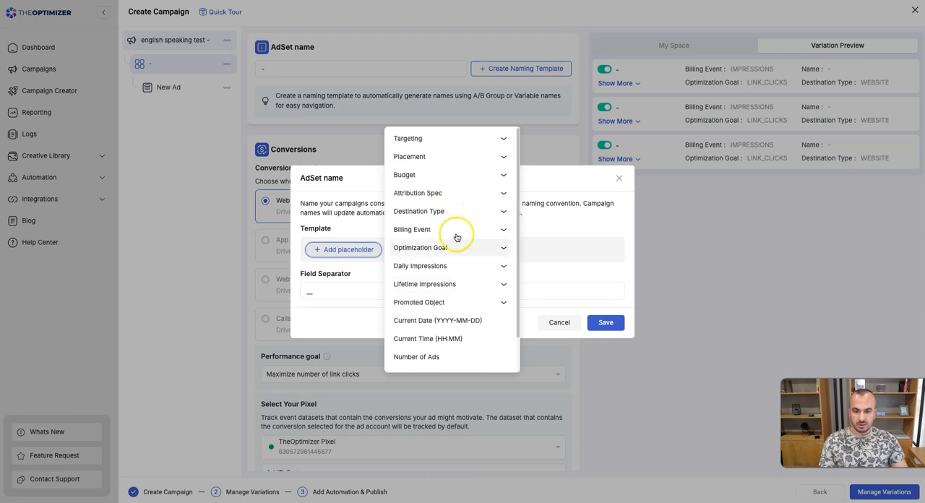
{"action": "left_click", "coordinate": [449, 141]}
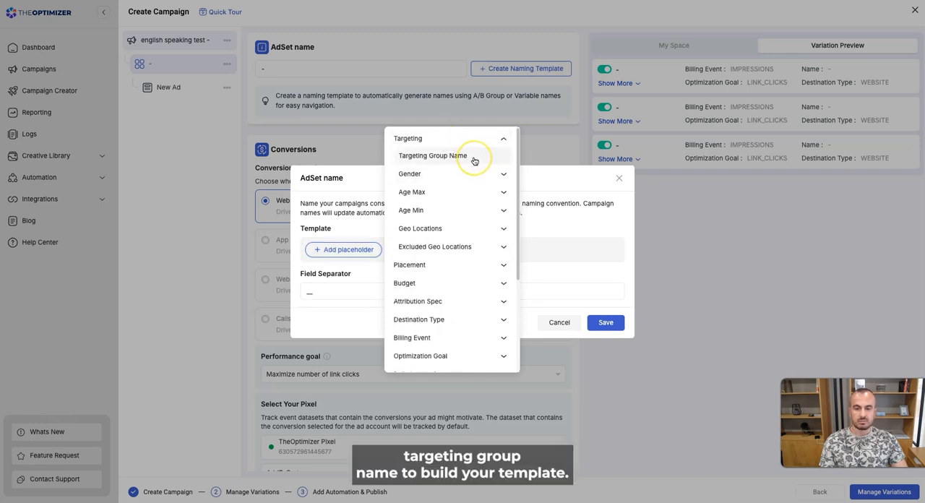
{"action": "left_click", "coordinate": [473, 160]}
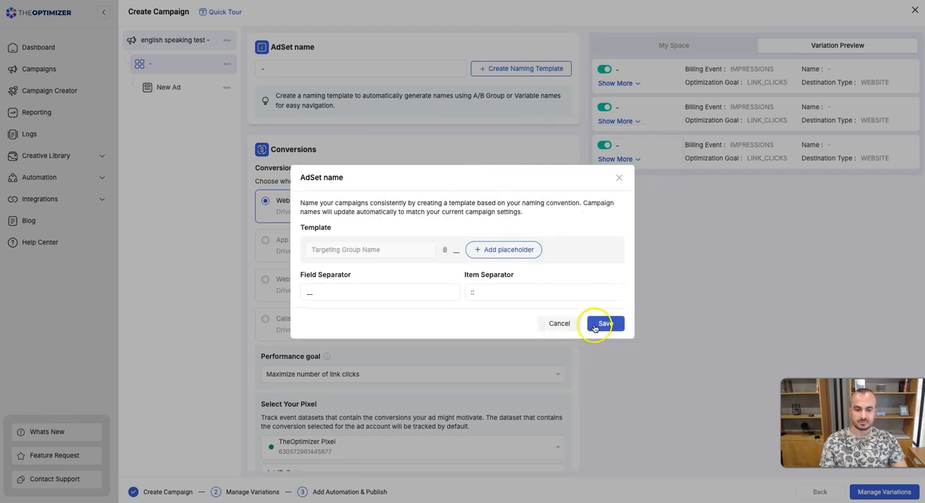
{"action": "left_click", "coordinate": [606, 323]}
Check the named targeting groups under the audience controls and set the ad set name to "- adset -".
{"action": "scroll", "coordinate": [489, 350], "scroll_direction": "down", "scroll_amount": 6}
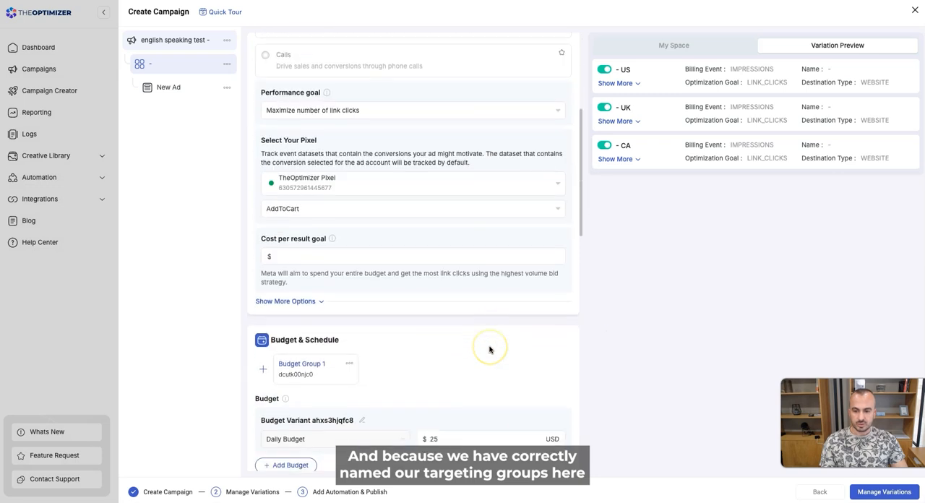
{"action": "scroll", "coordinate": [490, 350], "scroll_direction": "down", "scroll_amount": 3}
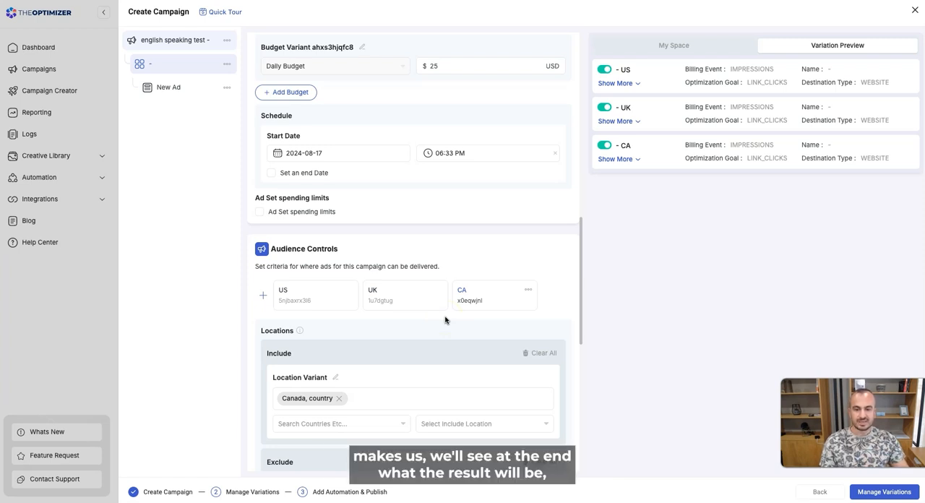
{"action": "scroll", "coordinate": [423, 241], "scroll_direction": "up", "scroll_amount": 10}
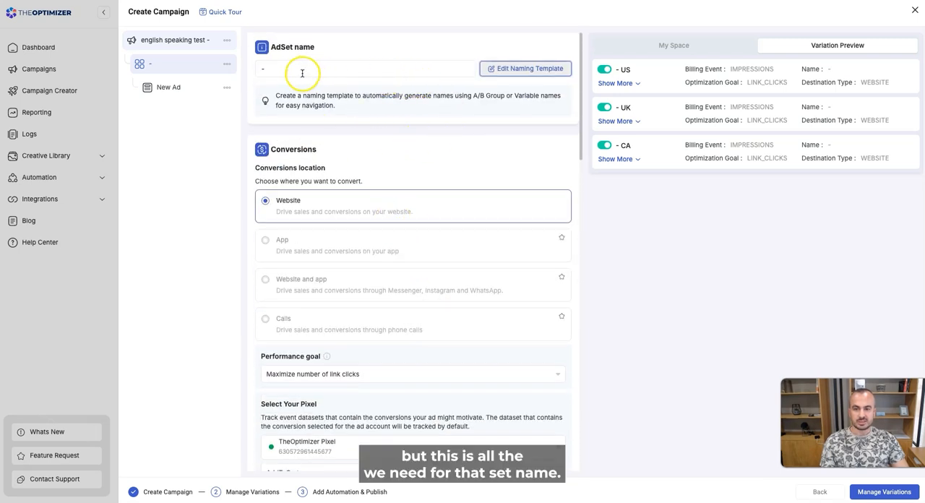
{"action": "left_click", "coordinate": [265, 68]}
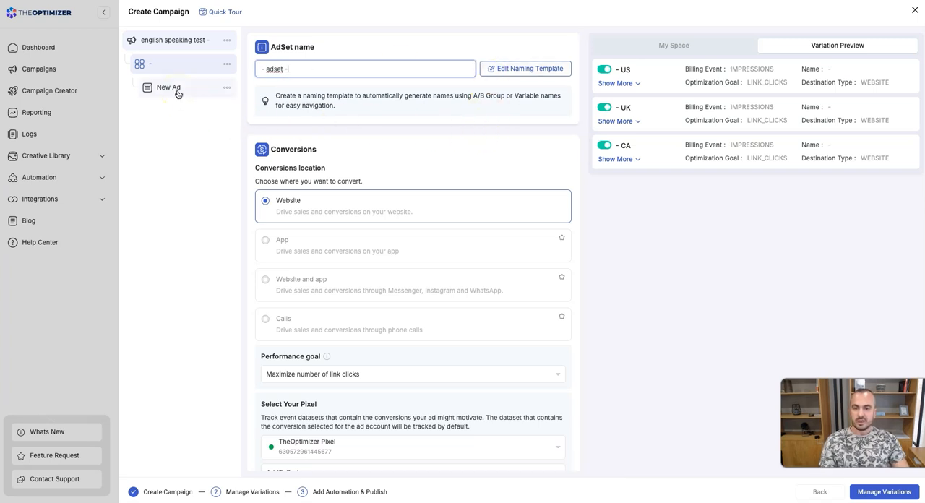
Add the Number of Ads placeholder after Targeting Group Name in the ad set naming template and save it.
{"action": "left_click", "coordinate": [525, 70]}
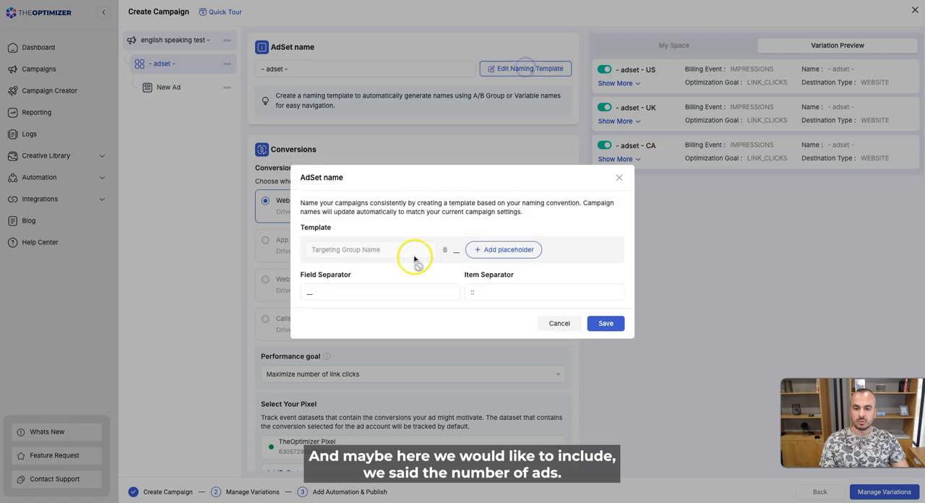
{"action": "left_click", "coordinate": [506, 252]}
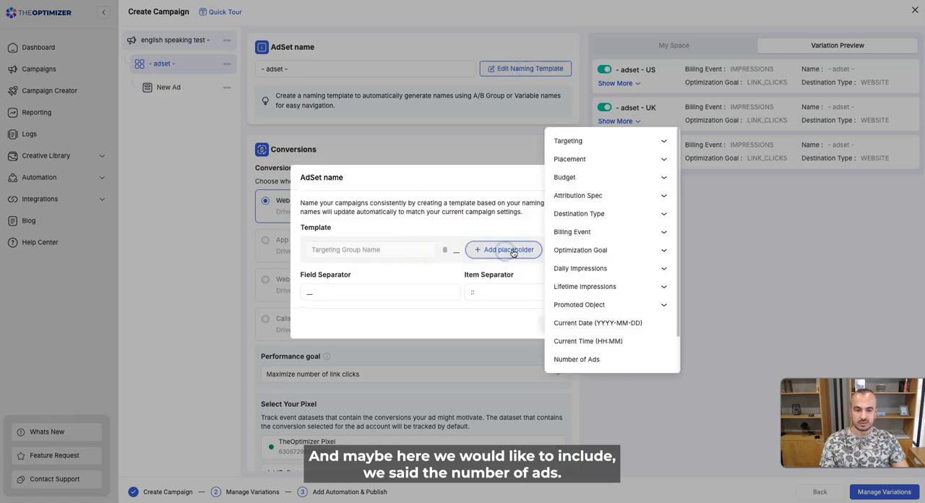
{"action": "scroll", "coordinate": [631, 325], "scroll_direction": "down", "scroll_amount": 1}
{"action": "scroll", "coordinate": [631, 325], "scroll_direction": "down", "scroll_amount": 1}
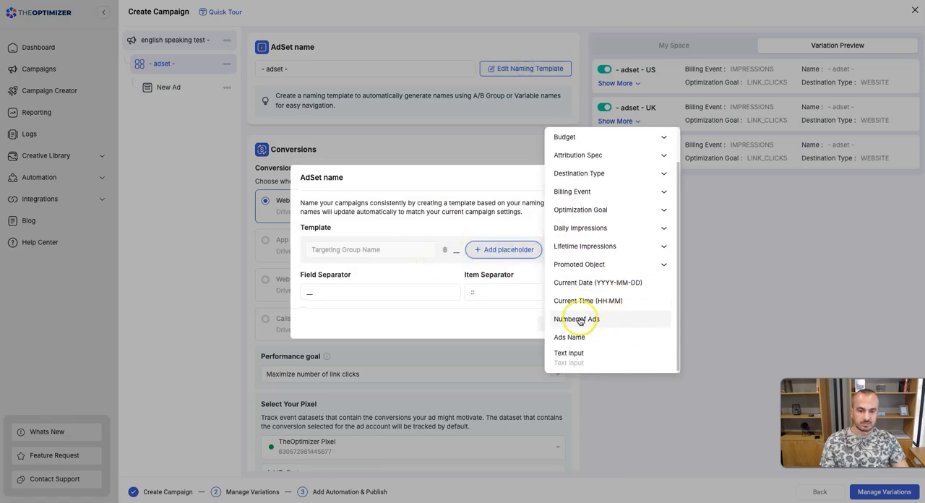
{"action": "left_click", "coordinate": [583, 318]}
{"action": "left_click", "coordinate": [603, 333]}
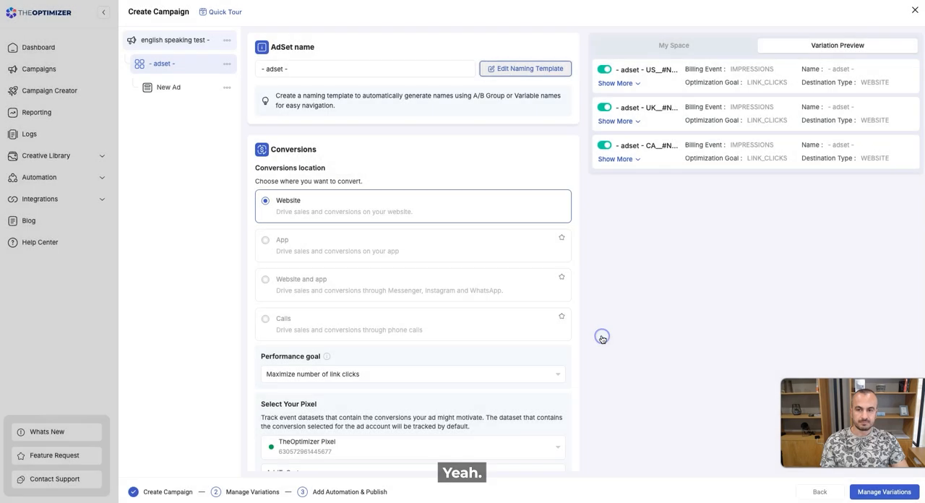
Check the ad-level settings and proceed through the variations to the automation and review stage.
{"action": "left_click", "coordinate": [175, 89]}
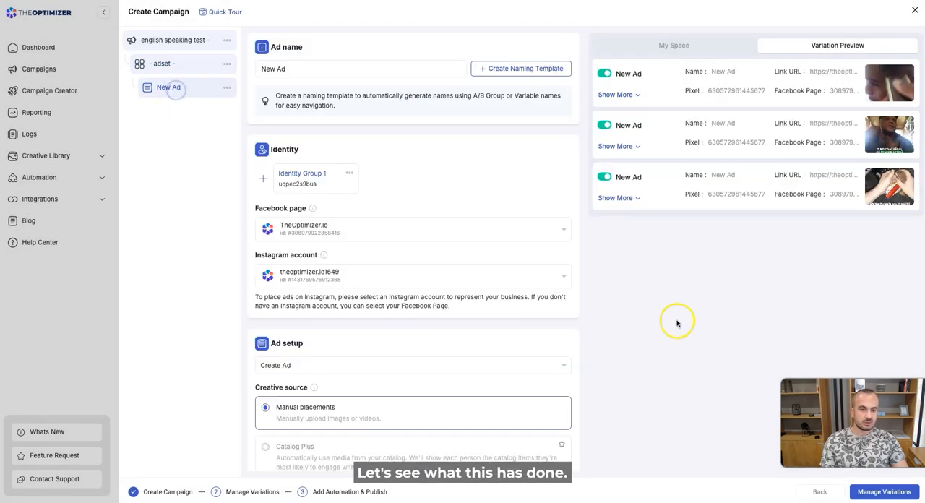
{"action": "left_click", "coordinate": [899, 499]}
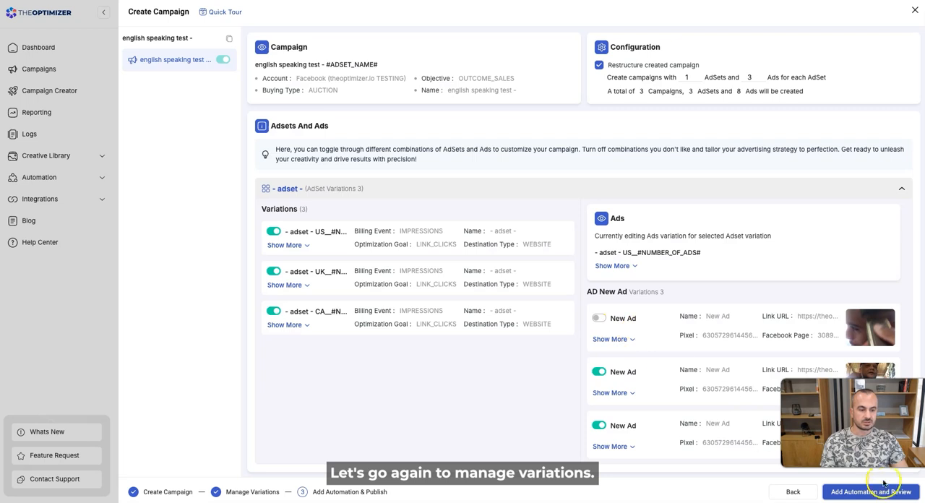
{"action": "left_click", "coordinate": [886, 492]}
Review the template-based campaign and ad set names and the ads contained in the preview campaign list.
{"action": "scroll", "coordinate": [647, 269], "scroll_direction": "down", "scroll_amount": 2}
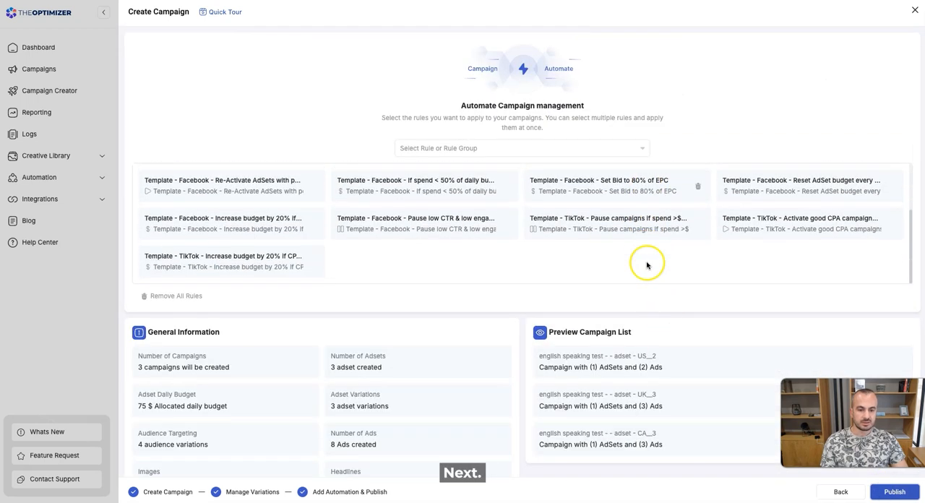
{"action": "scroll", "coordinate": [657, 275], "scroll_direction": "down", "scroll_amount": 1}
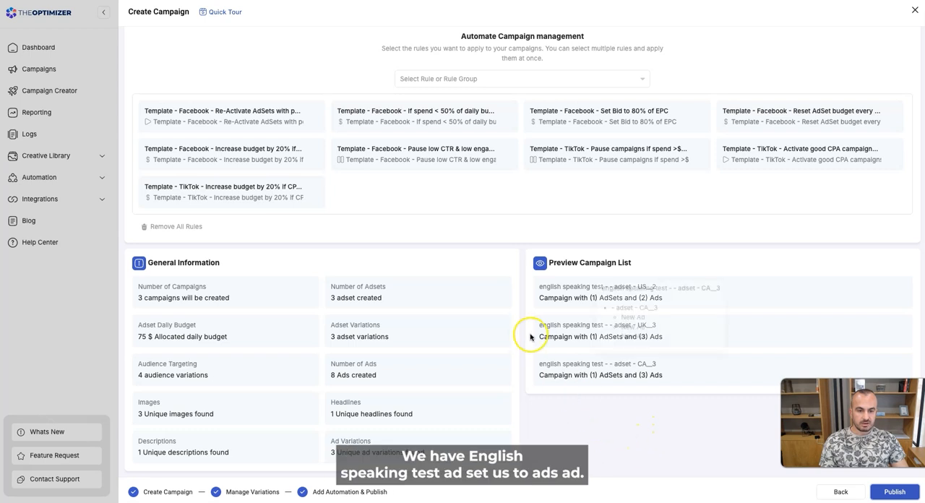
{"action": "mouse_move", "coordinate": [605, 291]}
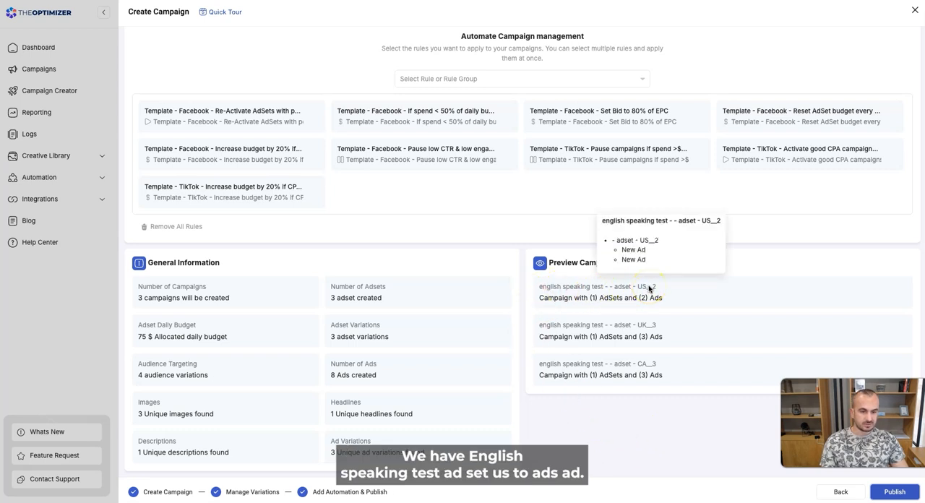
{"action": "mouse_move", "coordinate": [643, 370]}
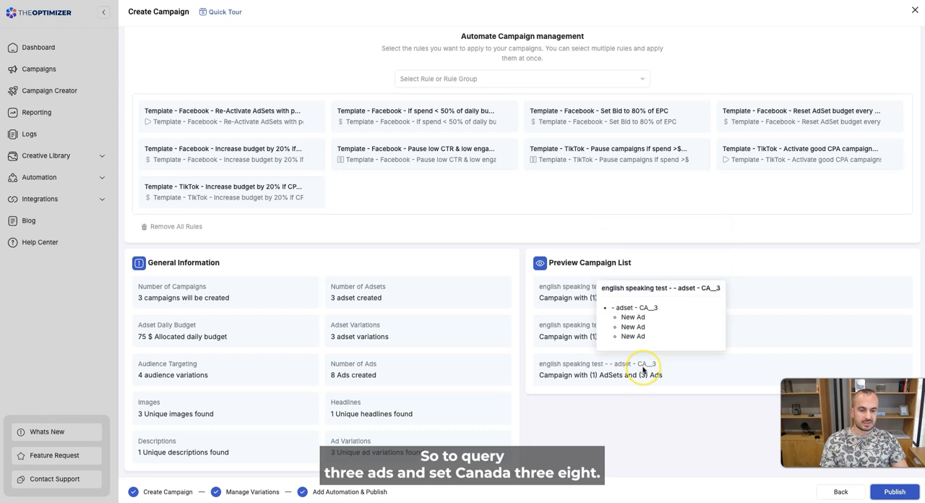
{"action": "left_click", "coordinate": [630, 417]}
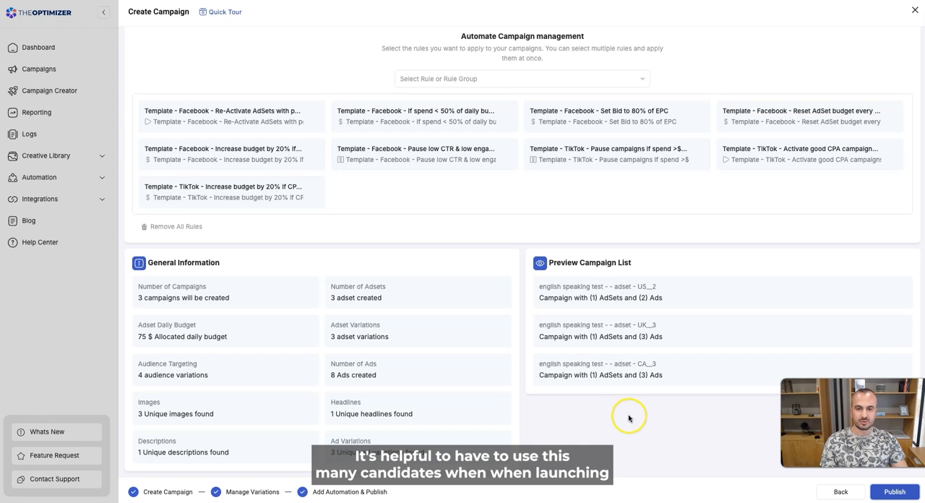
Publish the campaigns and save their settings as a template named "top 3 english speaking".
{"action": "left_click", "coordinate": [895, 492]}
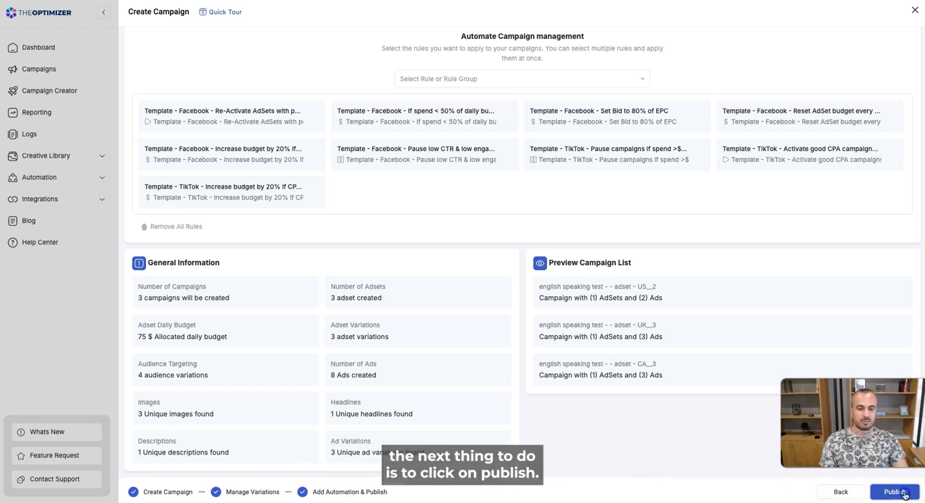
{"action": "left_click", "coordinate": [370, 274]}
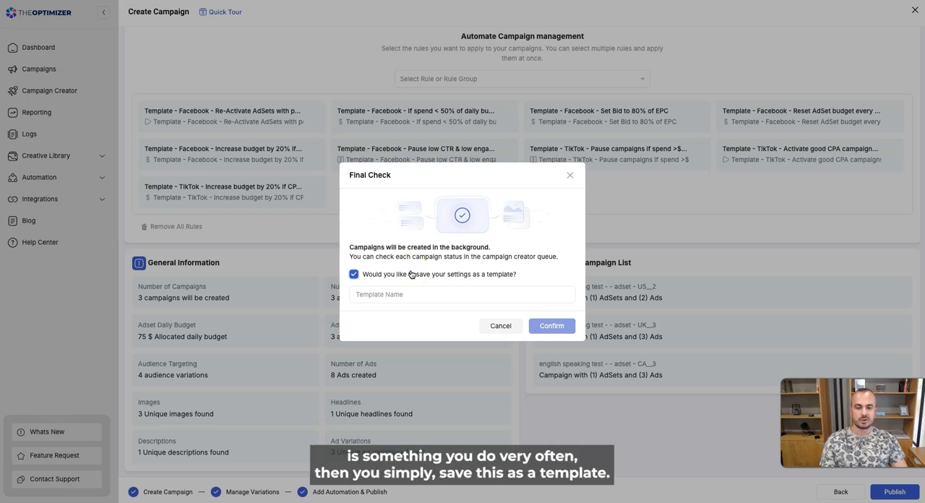
{"action": "left_click", "coordinate": [379, 296]}
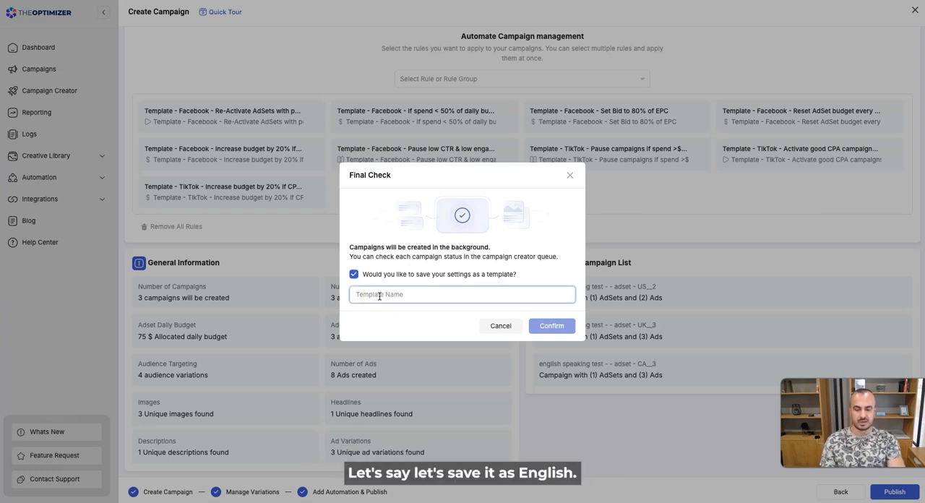
{"action": "type", "text": "english"}
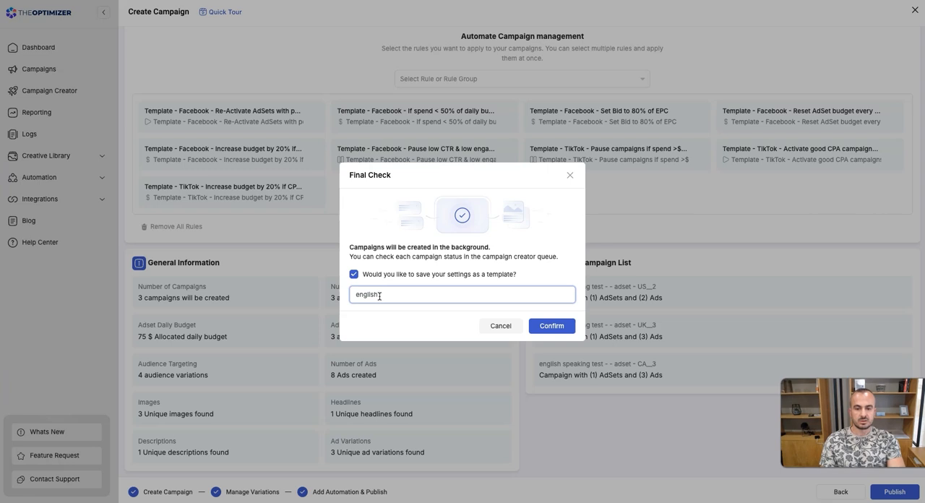
{"action": "type", "text": " speaking"}
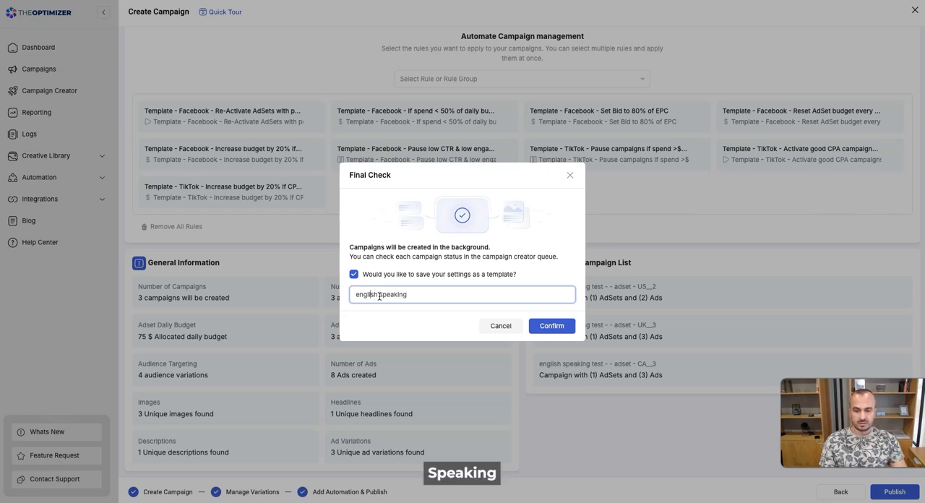
{"action": "key", "text": "Home"}
{"action": "type", "text": "top 3"}
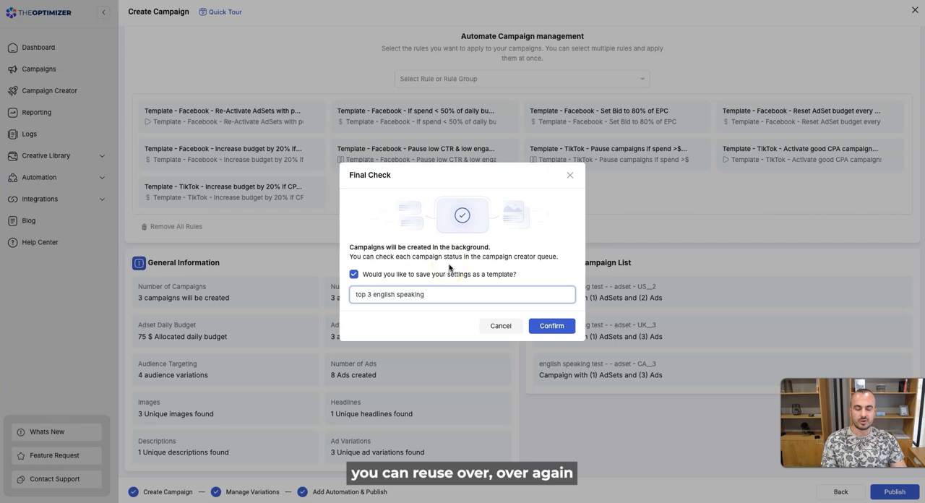
{"action": "left_click", "coordinate": [552, 326]}
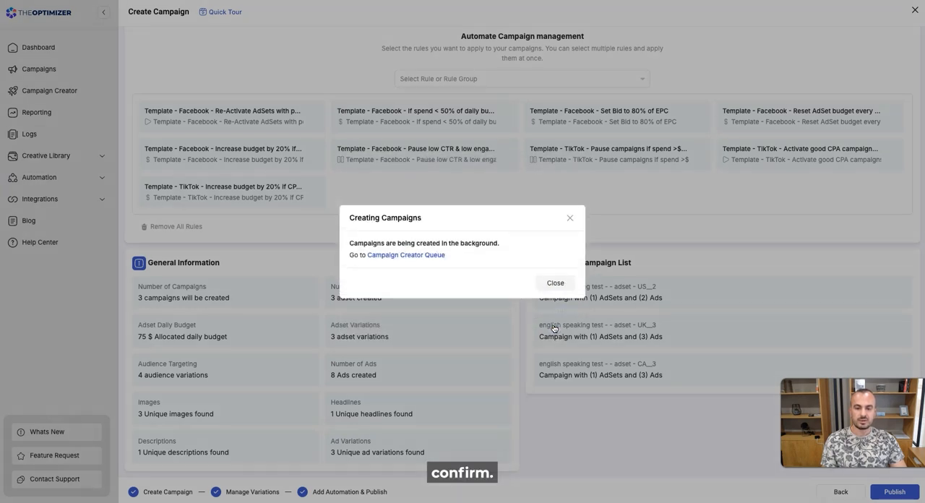